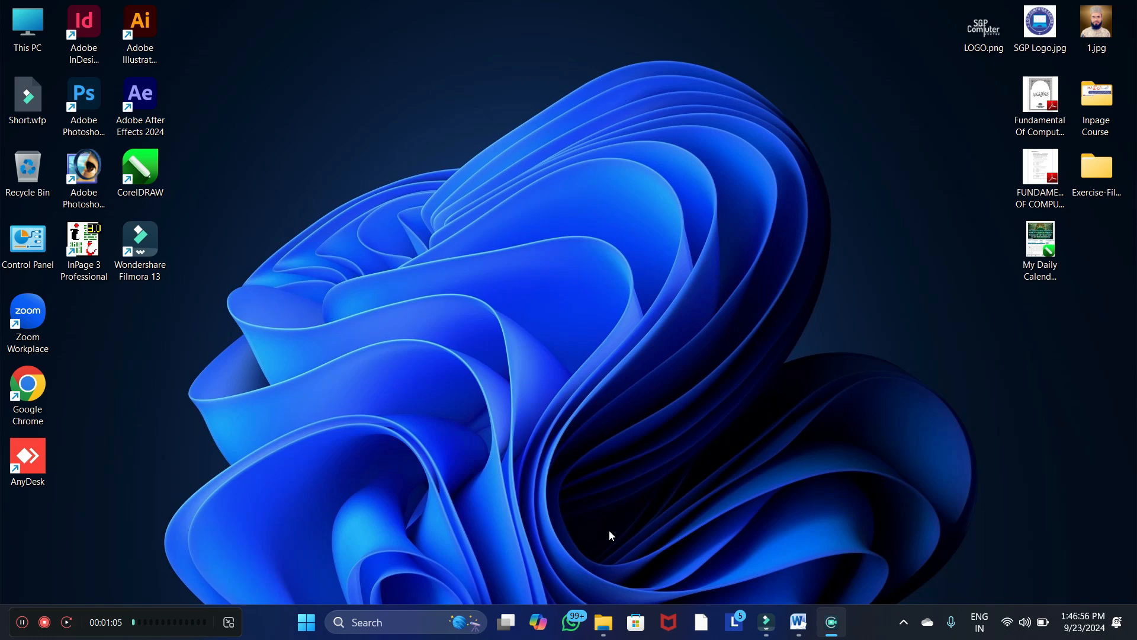
Switch to the Word document "Youtube video practice.docx" and place the cursor in the page body below the header
{"action": "mouse_move", "coordinate": [800, 622]}
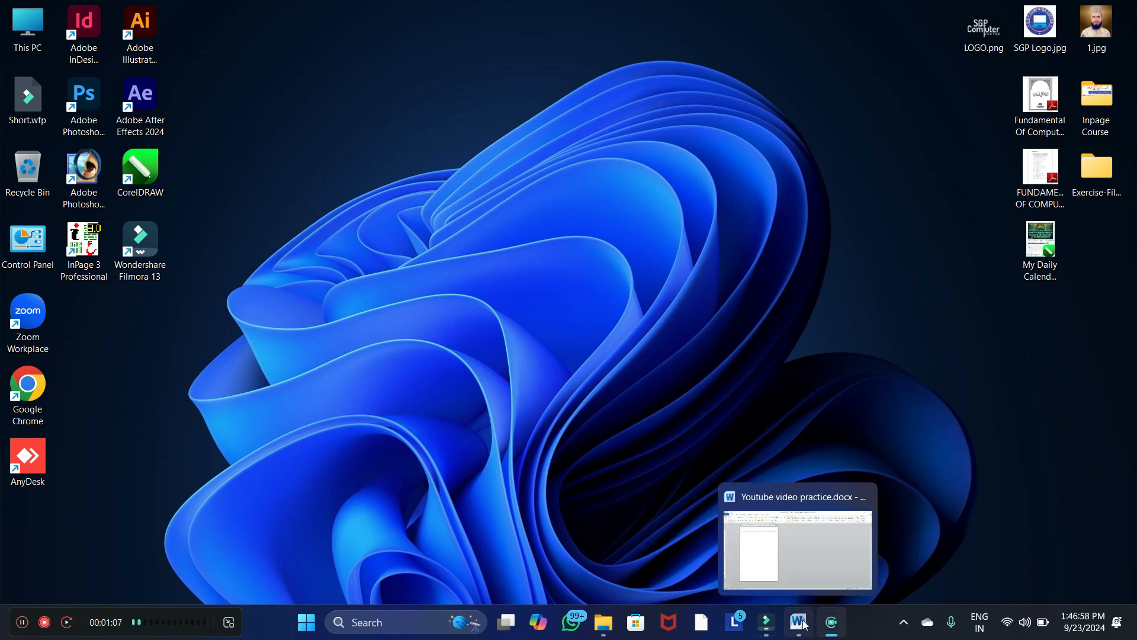
{"action": "left_click", "coordinate": [788, 560]}
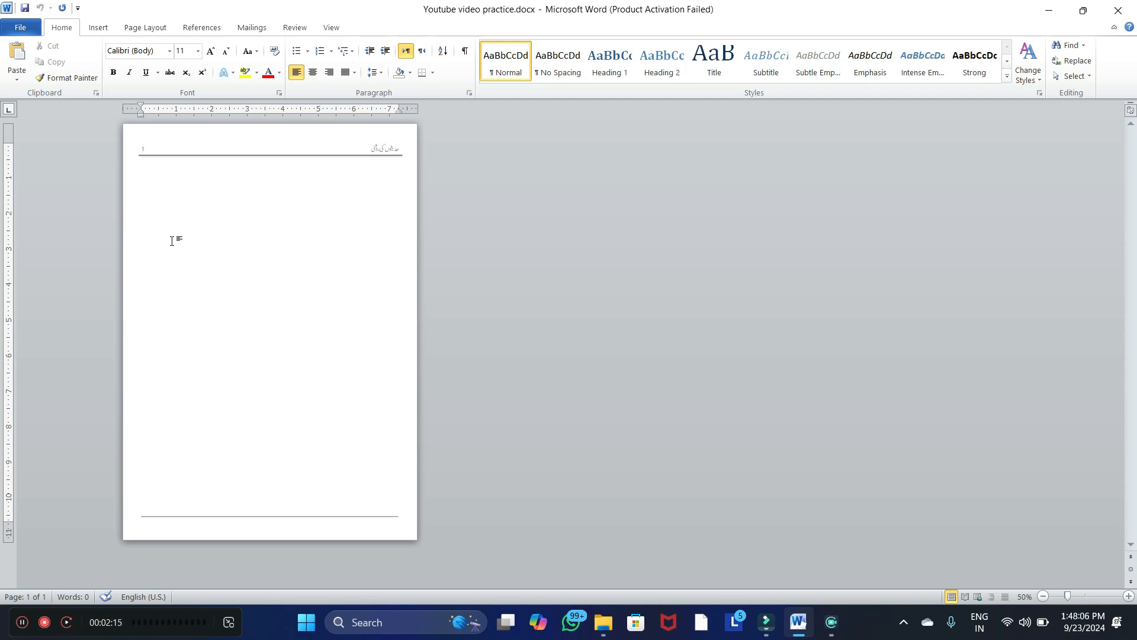
{"action": "left_click", "coordinate": [163, 174]}
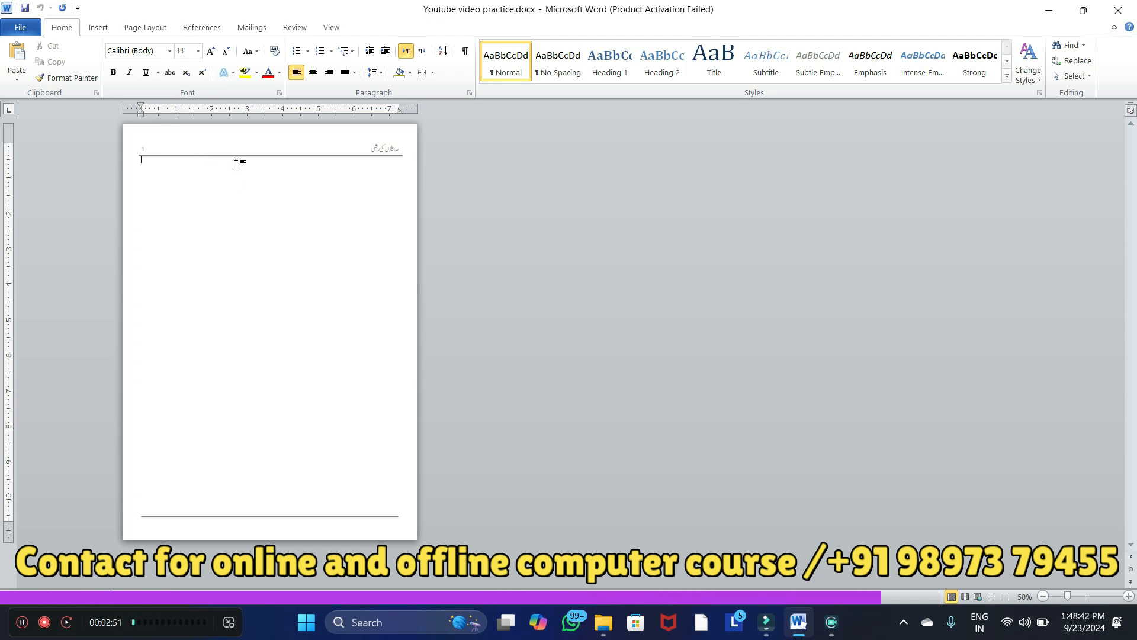
Set the empty paragraph's text direction to right-to-left and paste the copied Urdu text into it
{"action": "left_click", "coordinate": [1130, 596]}
{"action": "left_click", "coordinate": [1130, 596]}
{"action": "left_click", "coordinate": [1130, 596]}
{"action": "left_click", "coordinate": [1129, 596]}
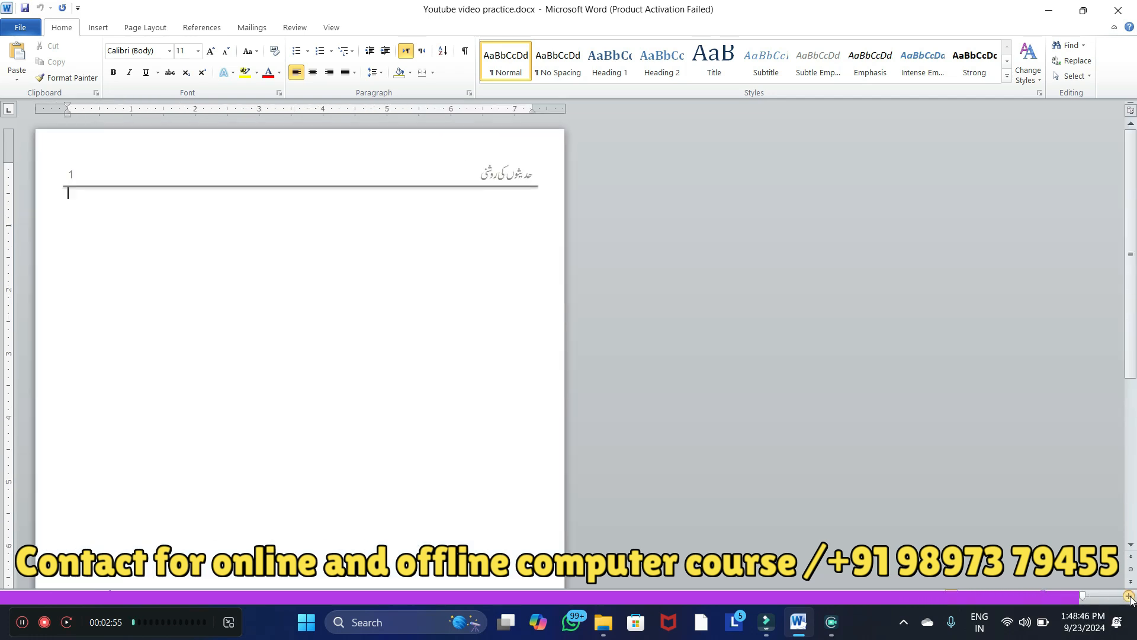
{"action": "left_click", "coordinate": [1130, 596]}
{"action": "left_click", "coordinate": [1129, 596]}
{"action": "left_click", "coordinate": [1129, 596]}
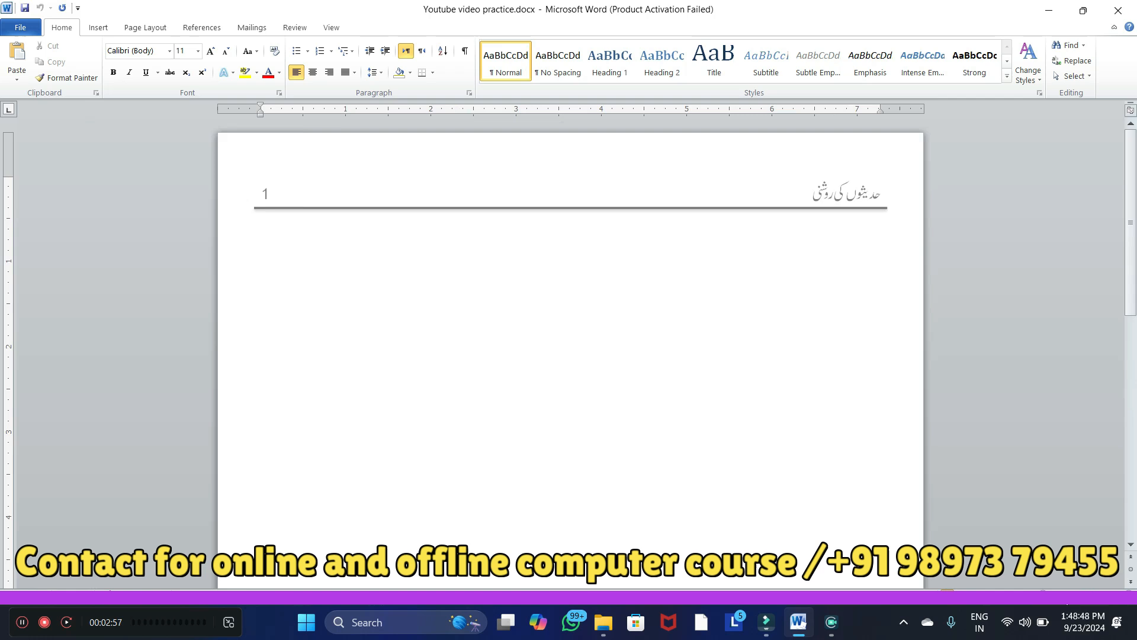
{"action": "left_click", "coordinate": [1046, 602]}
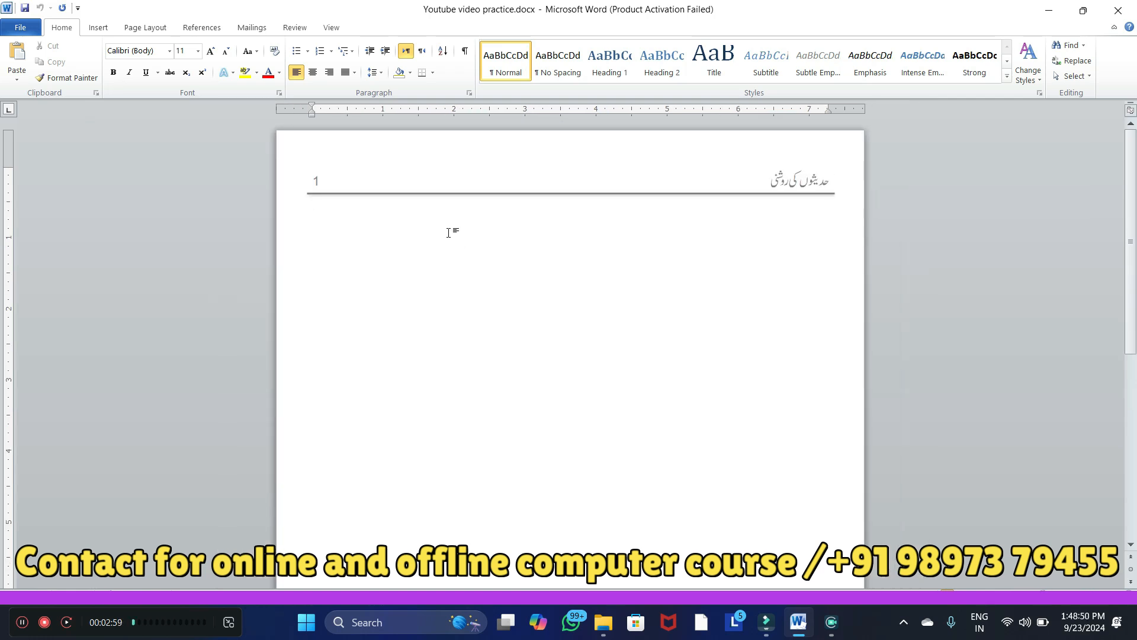
{"action": "left_click", "coordinate": [421, 53]}
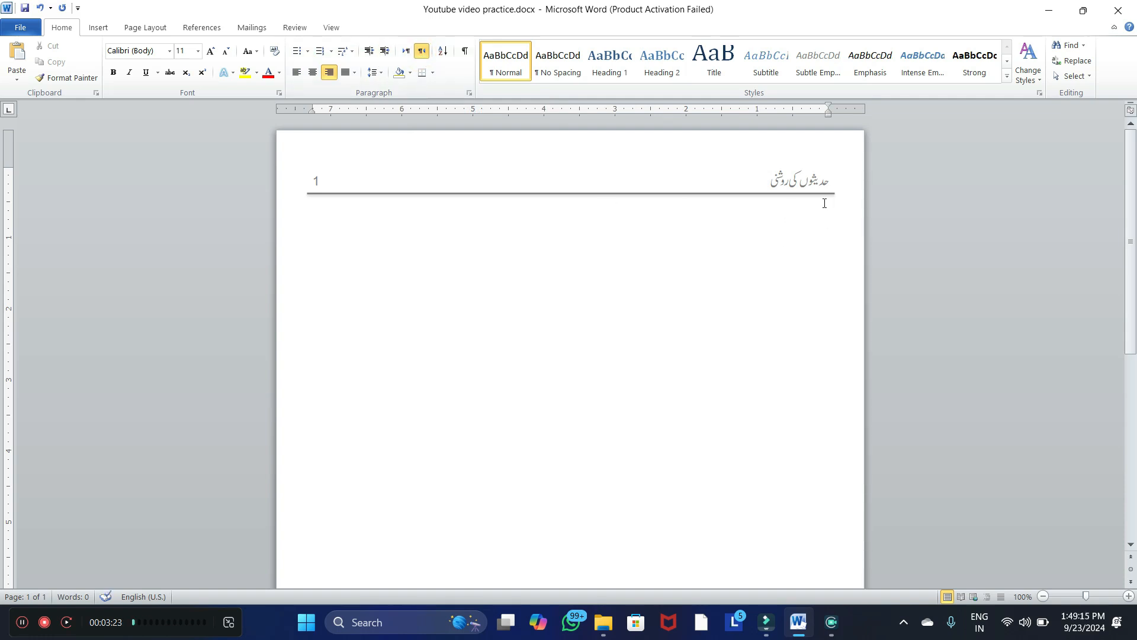
{"action": "left_click", "coordinate": [406, 51]}
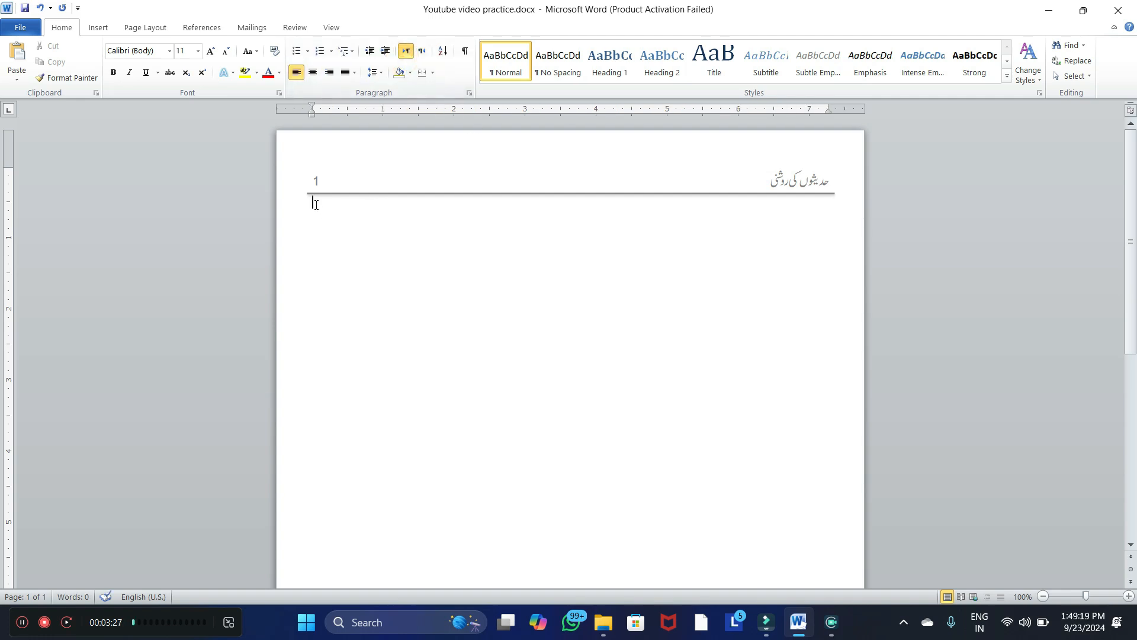
{"action": "left_click", "coordinate": [422, 51]}
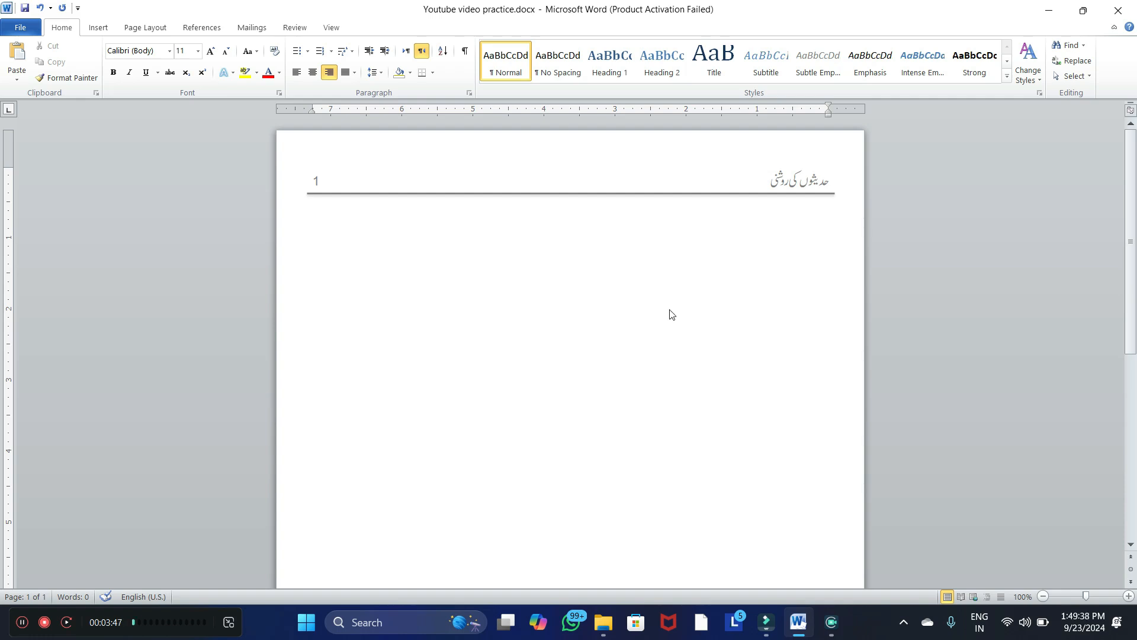
{"action": "key", "text": "ctrl+v"}
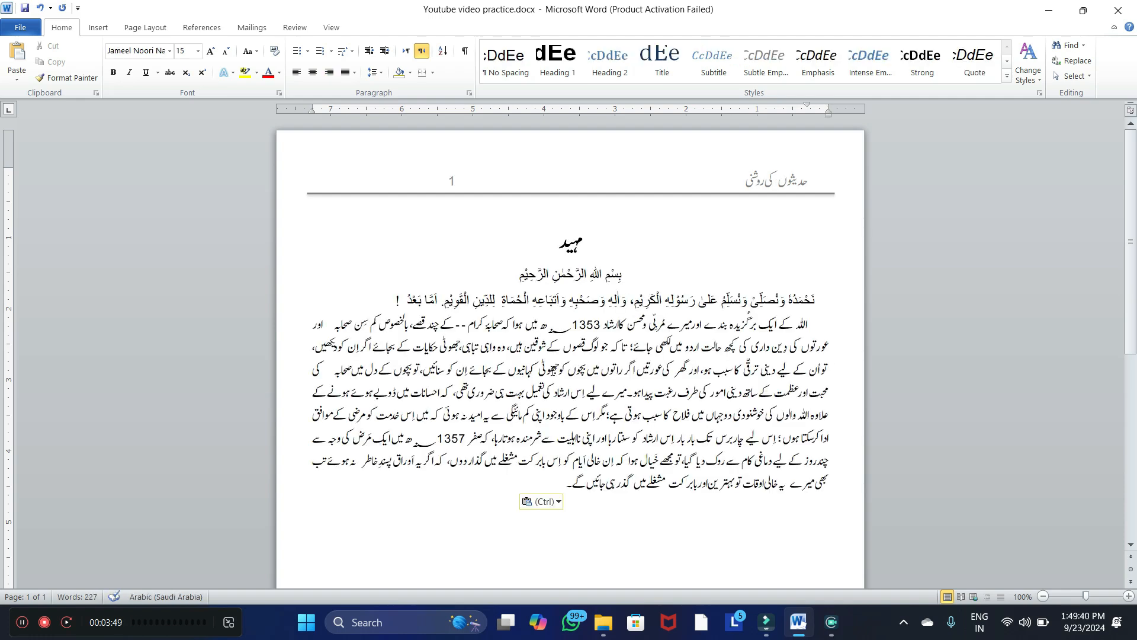
Clear the formatting of all the pasted text, from the heading through the last paragraph
{"action": "left_click", "coordinate": [567, 483]}
{"action": "left_click_drag", "start_coordinate": [567, 482], "coordinate": [592, 243]}
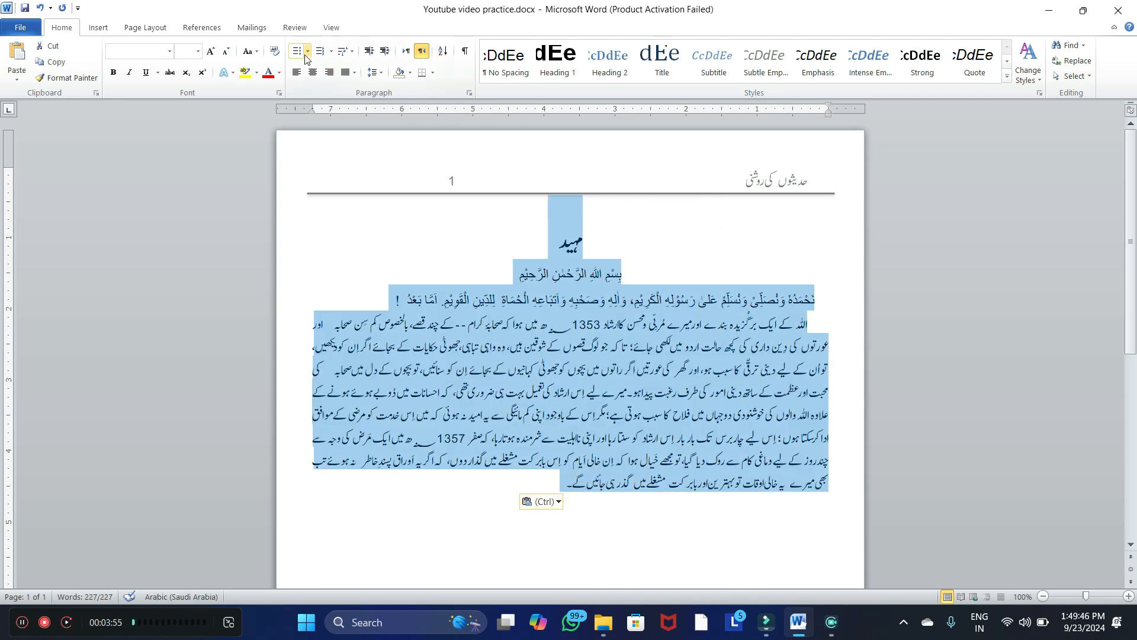
{"action": "left_click", "coordinate": [275, 52]}
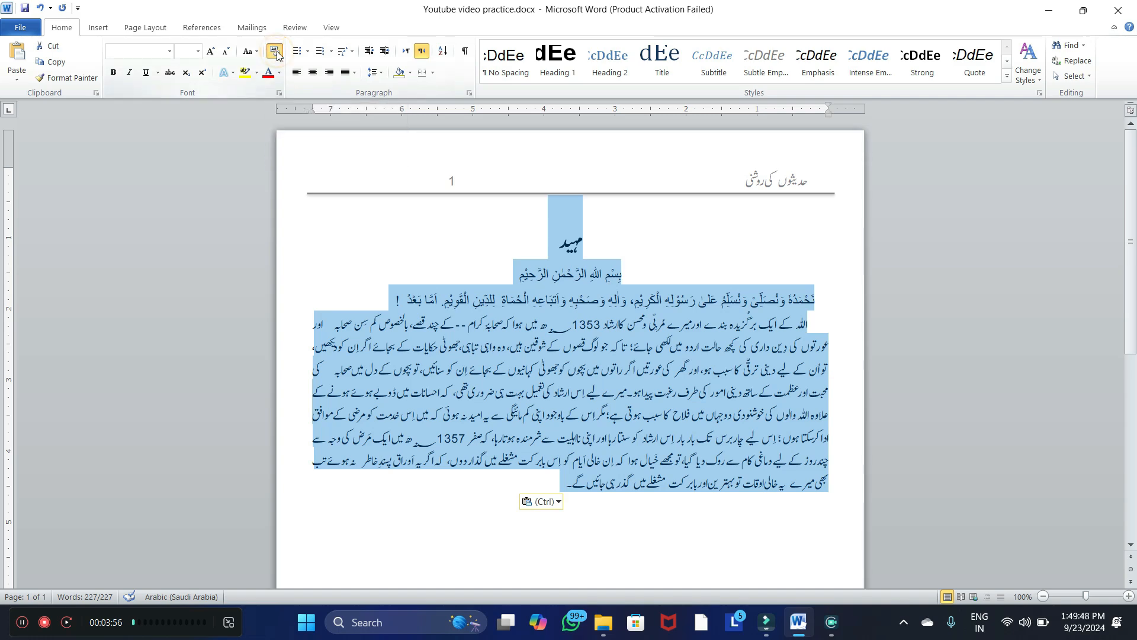
{"action": "left_click", "coordinate": [509, 244]}
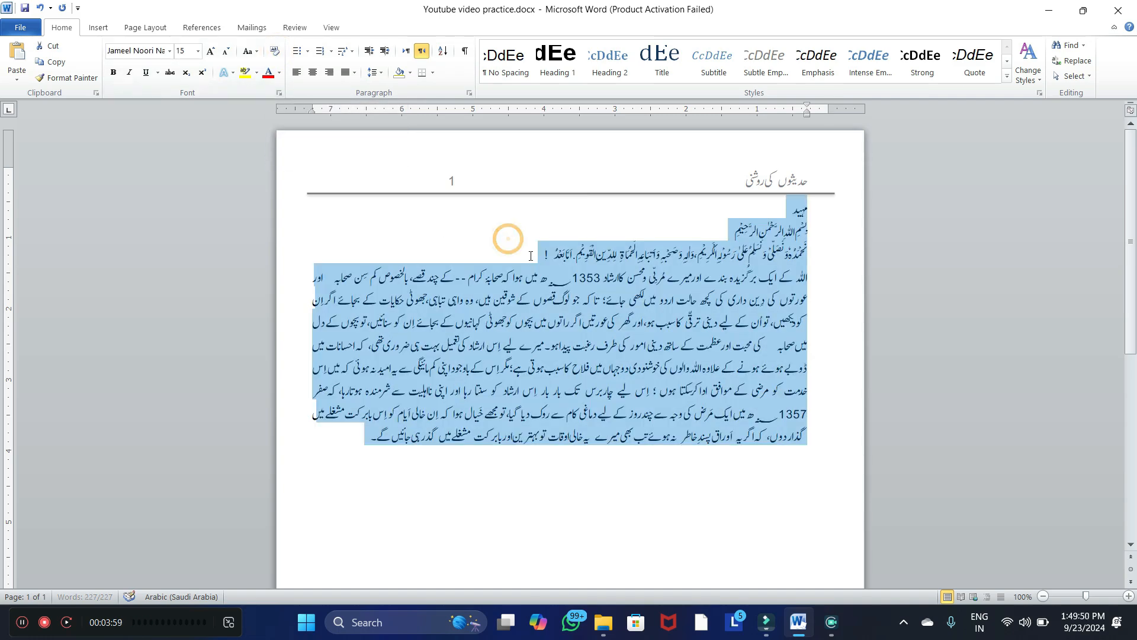
{"action": "left_click", "coordinate": [633, 358]}
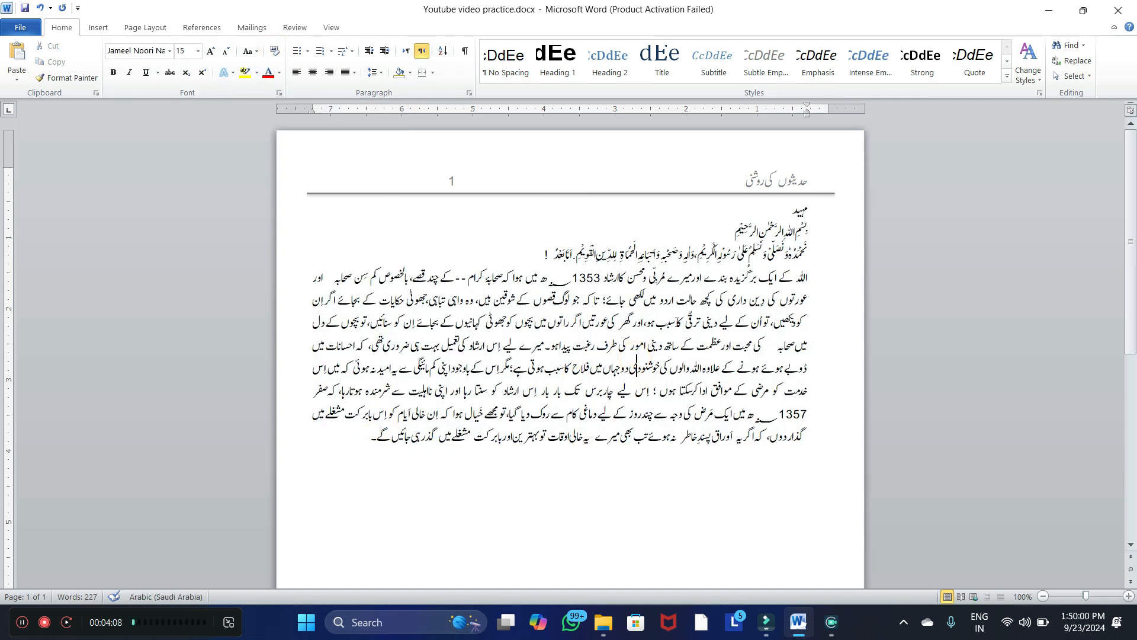
{"action": "left_click", "coordinate": [790, 209]}
{"action": "left_click", "coordinate": [687, 318]}
{"action": "left_click", "coordinate": [703, 248]}
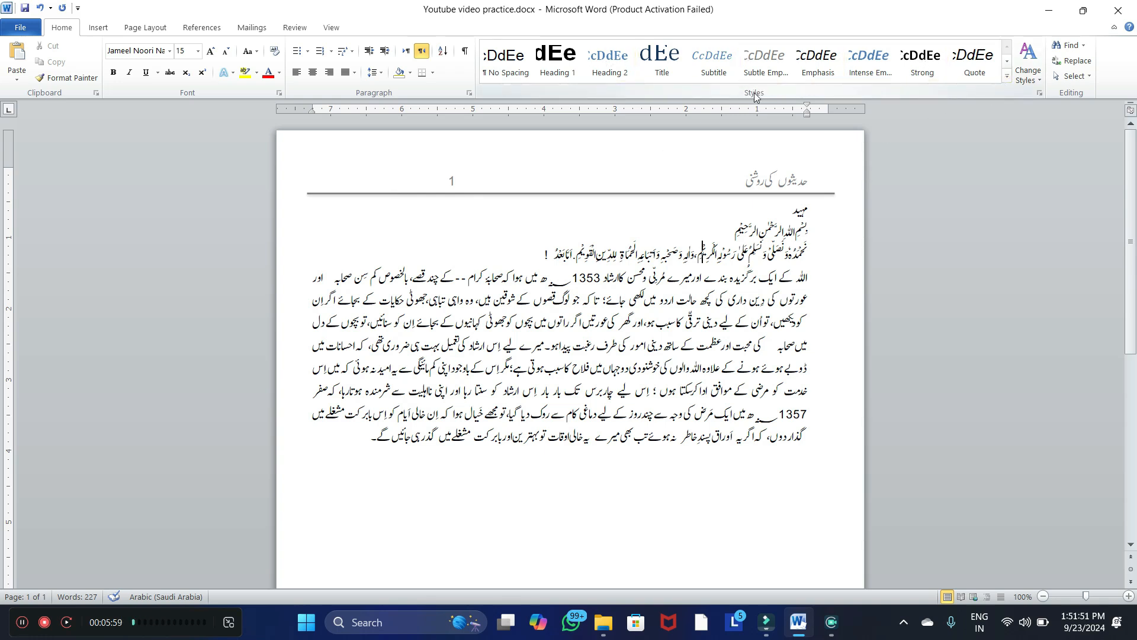
Start a new paragraph style from the Styles list and name it "Hedding"
{"action": "left_click", "coordinate": [1041, 96]}
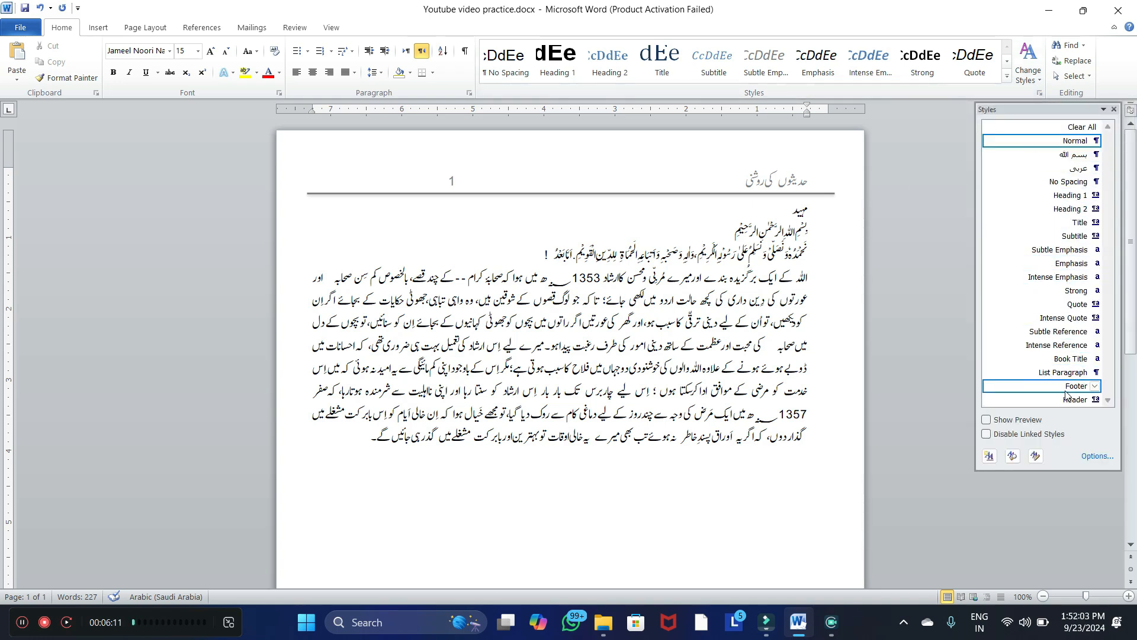
{"action": "mouse_move", "coordinate": [1077, 202]}
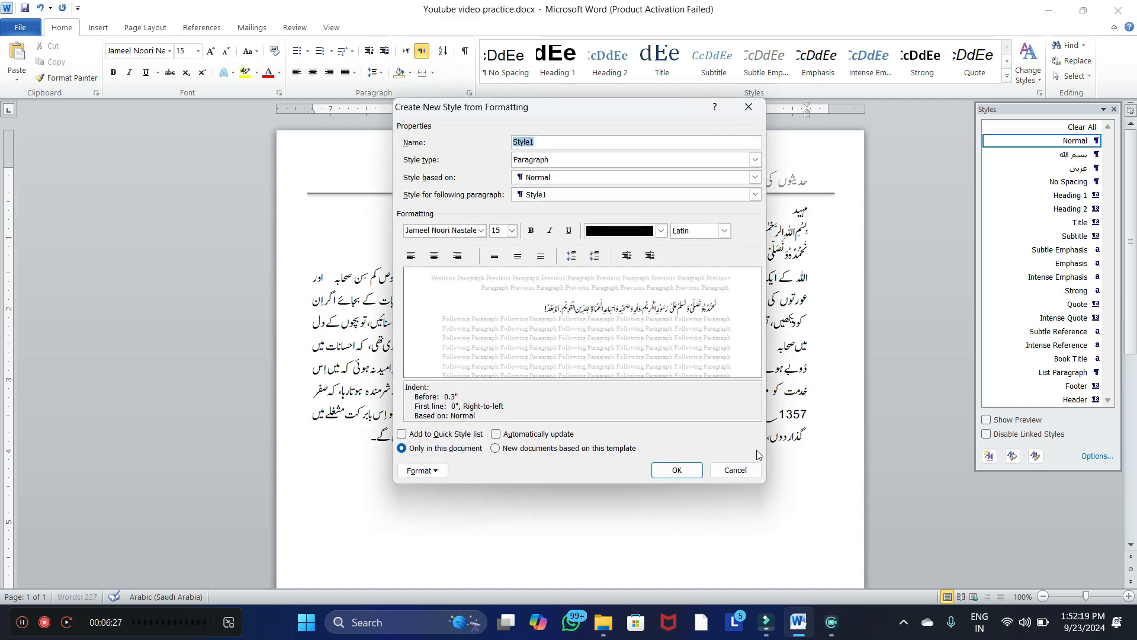
{"action": "left_click_drag", "start_coordinate": [580, 113], "coordinate": [618, 146]}
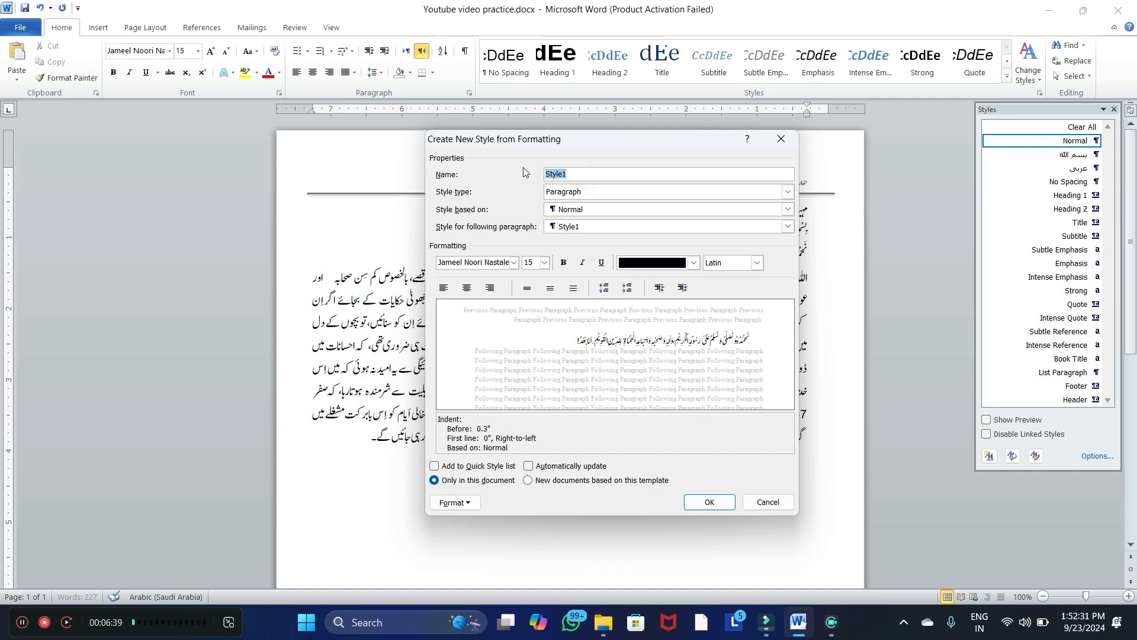
{"action": "type", "text": "Hedding"}
{"action": "left_click_drag", "start_coordinate": [588, 139], "coordinate": [574, 136]}
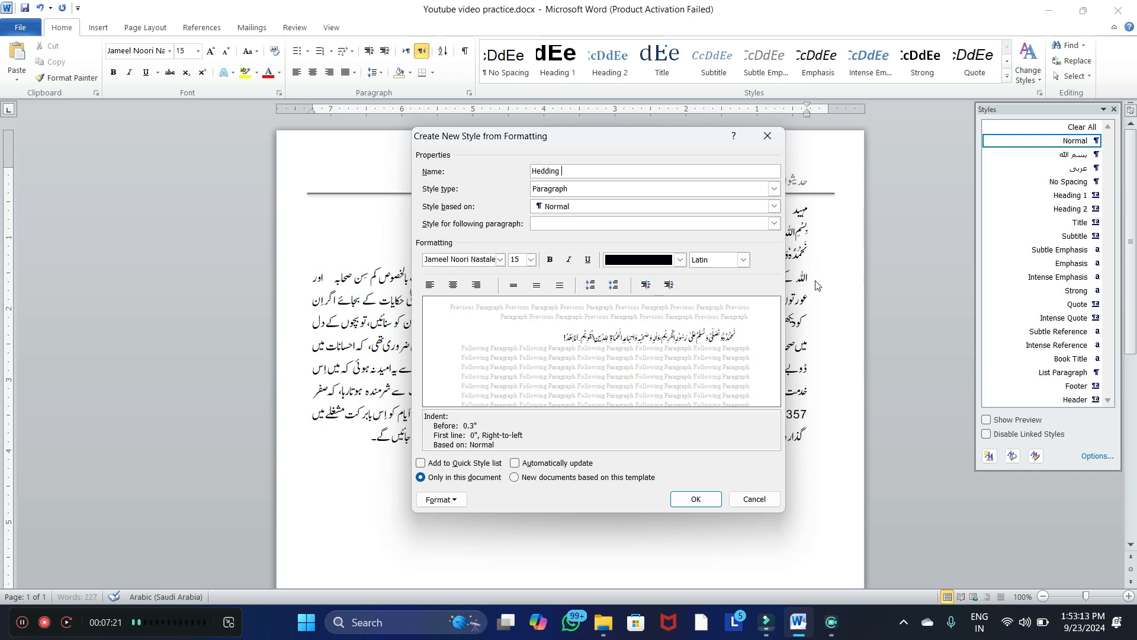
Apply the Hedding style's formatting to all scripts and set its font color to the theme's black
{"action": "left_click", "coordinate": [747, 263]}
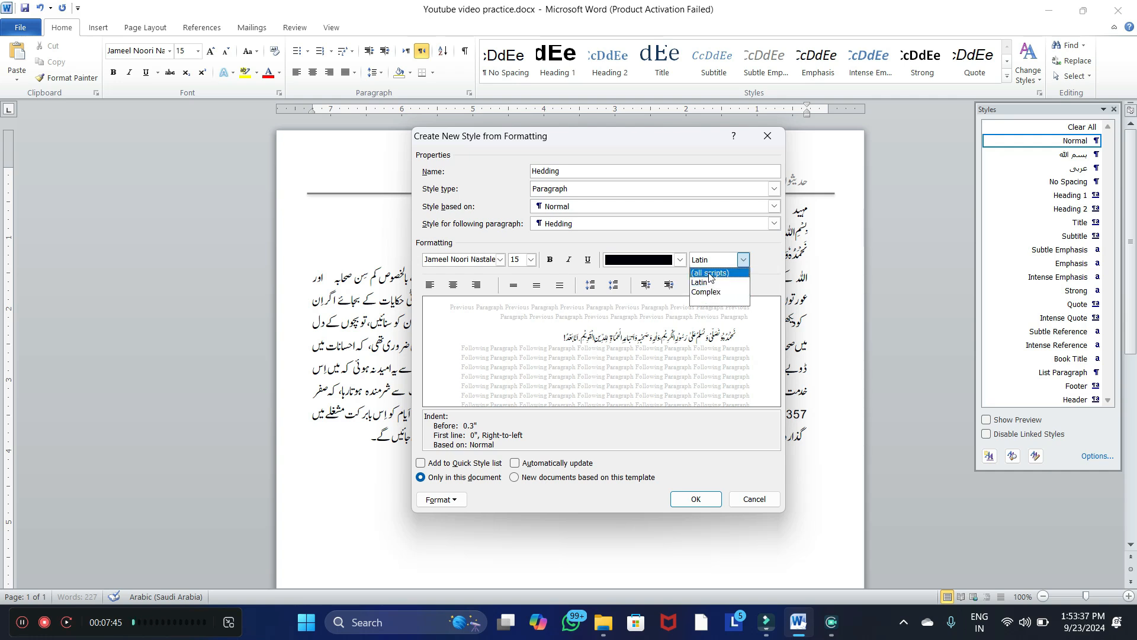
{"action": "left_click", "coordinate": [711, 274]}
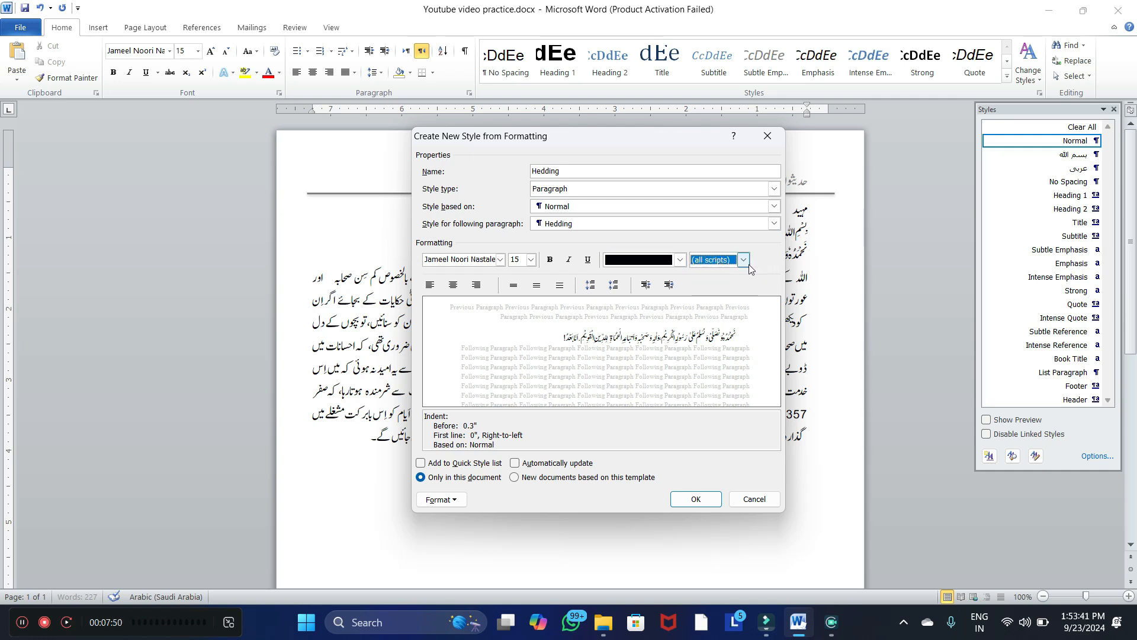
{"action": "left_click", "coordinate": [681, 260]}
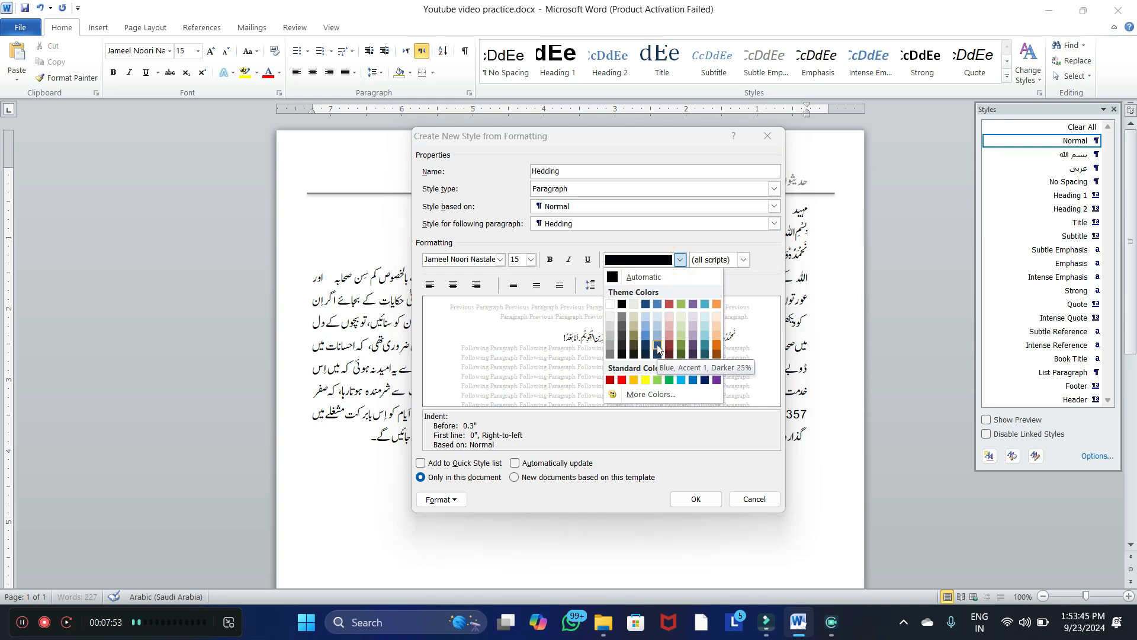
{"action": "left_click", "coordinate": [623, 308]}
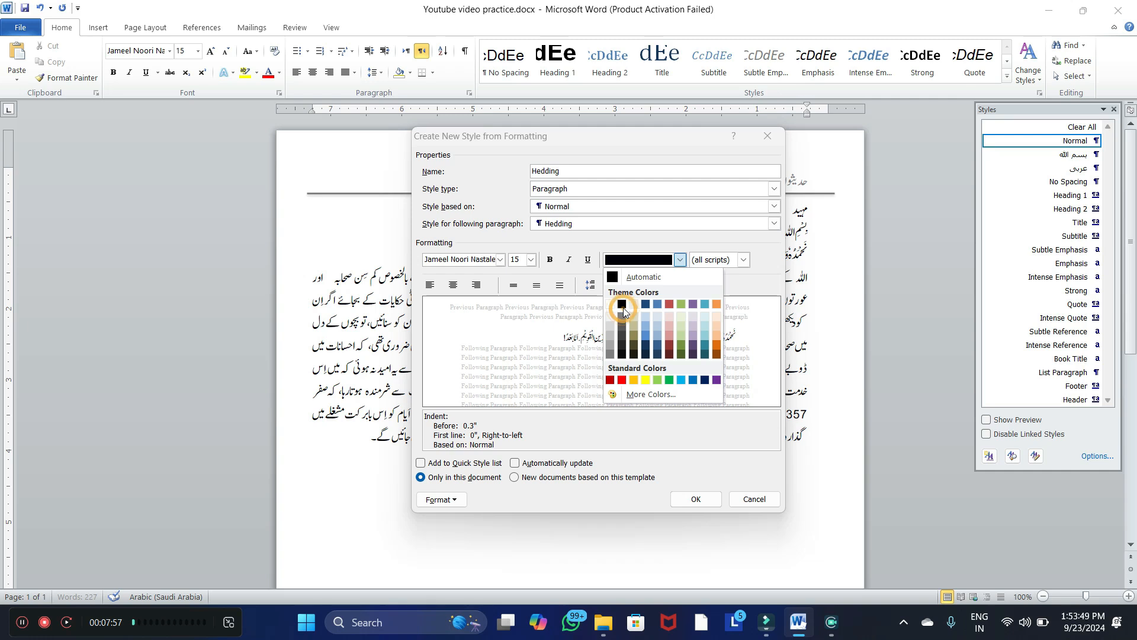
Make the Hedding style bold at 24 pt and add it to the Quick Style list
{"action": "left_click", "coordinate": [550, 260]}
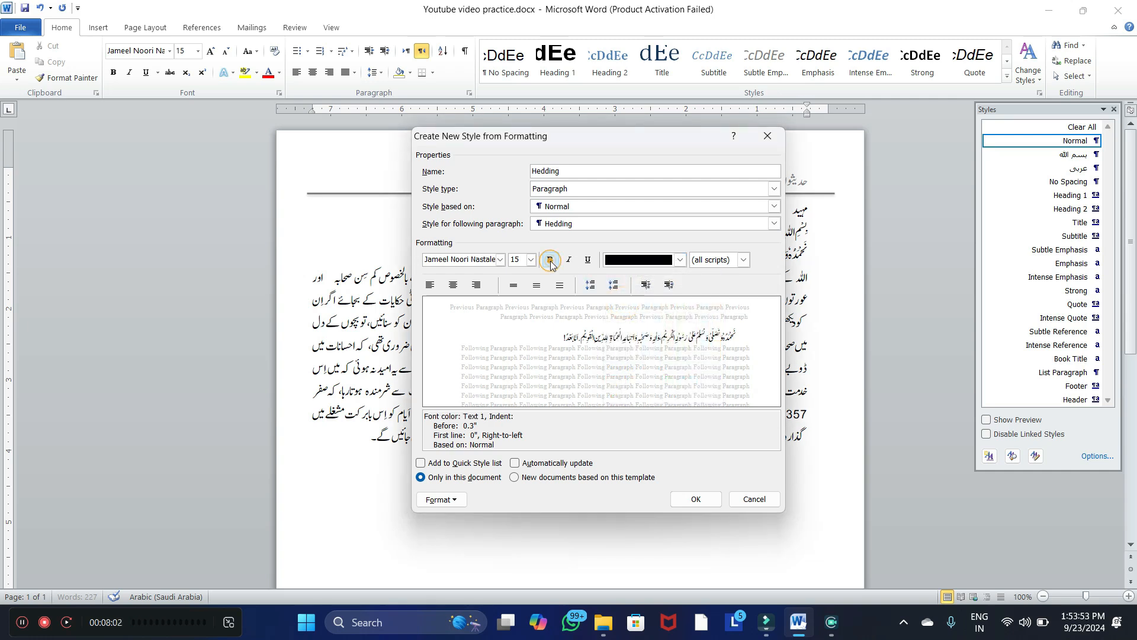
{"action": "left_click", "coordinate": [531, 260]}
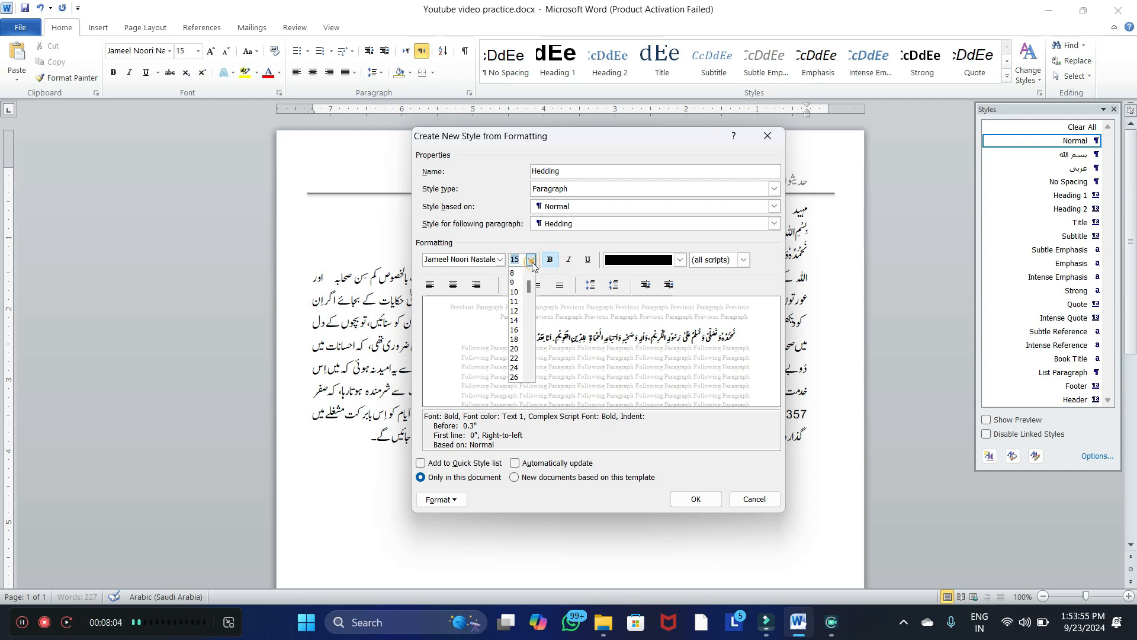
{"action": "left_click", "coordinate": [516, 368]}
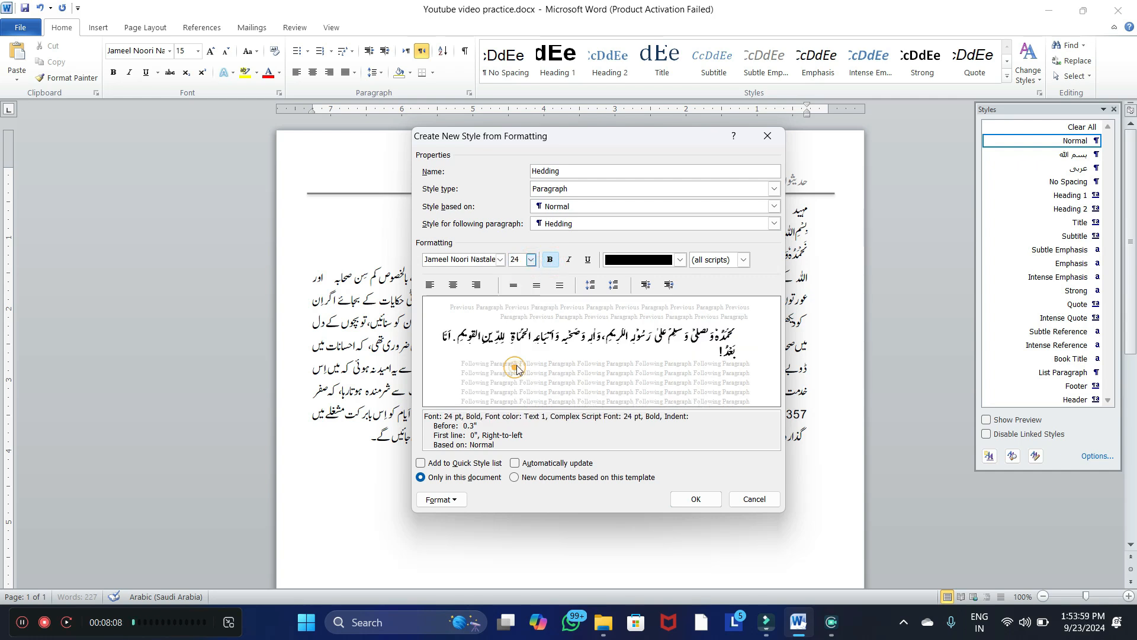
{"action": "left_click", "coordinate": [500, 261]}
{"action": "left_click", "coordinate": [500, 261]}
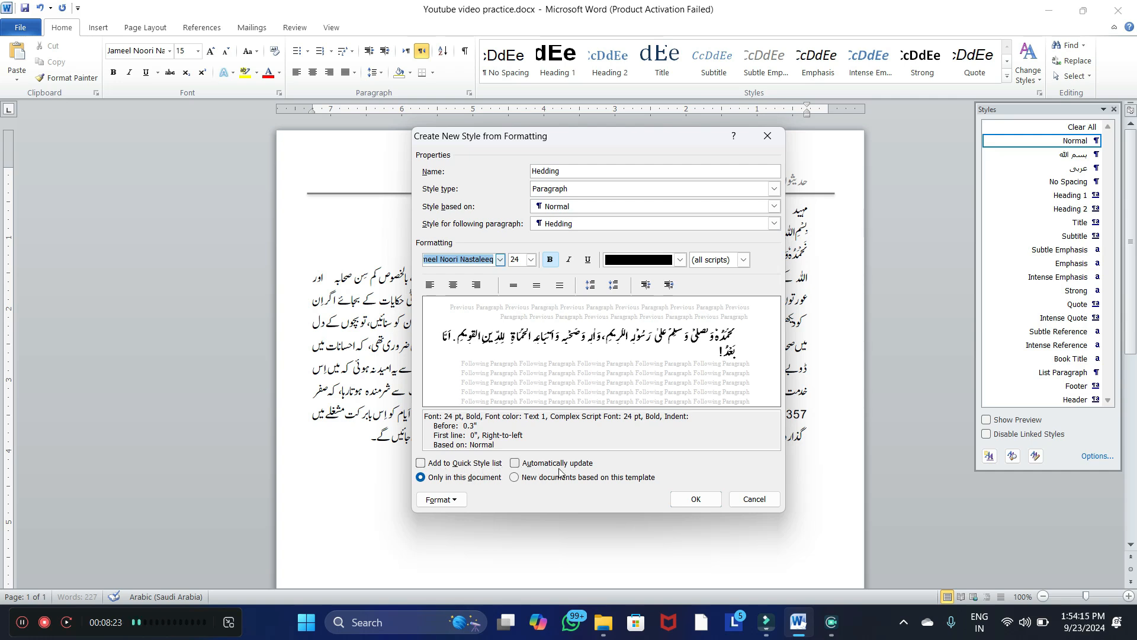
{"action": "left_click", "coordinate": [421, 464]}
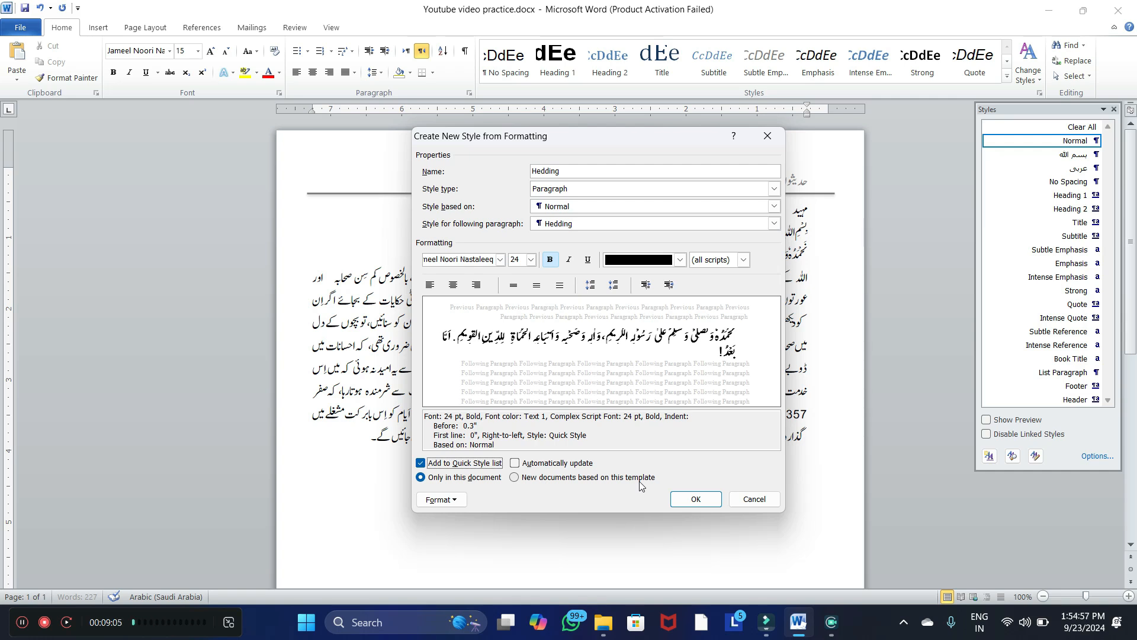
Set the Hedding style's paragraph alignment to Centered
{"action": "left_click", "coordinate": [459, 503]}
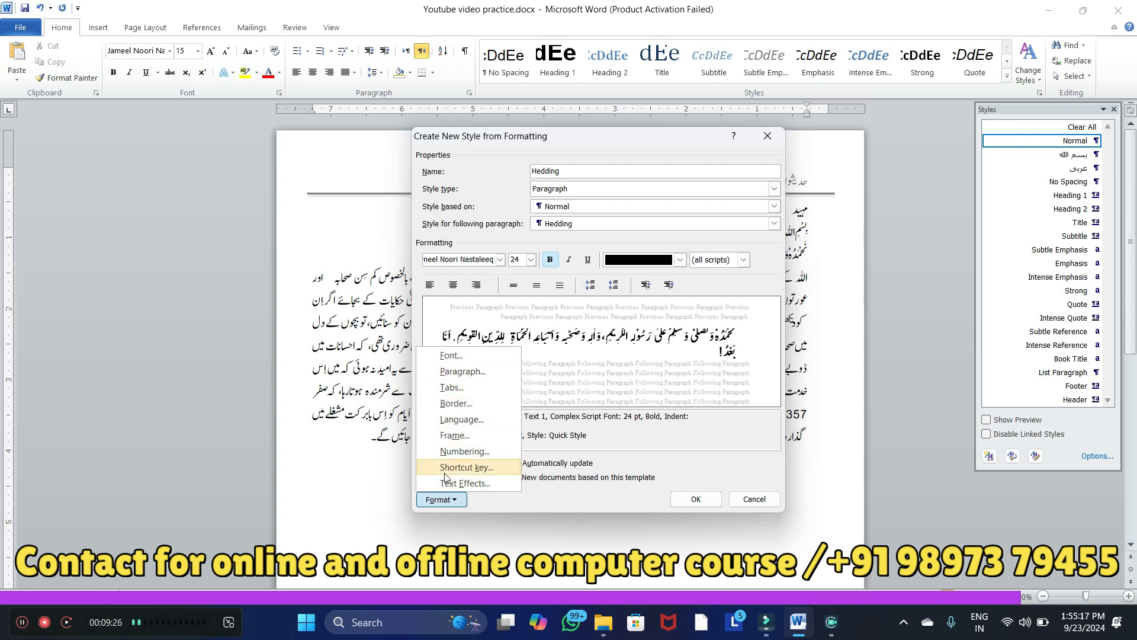
{"action": "left_click", "coordinate": [450, 373]}
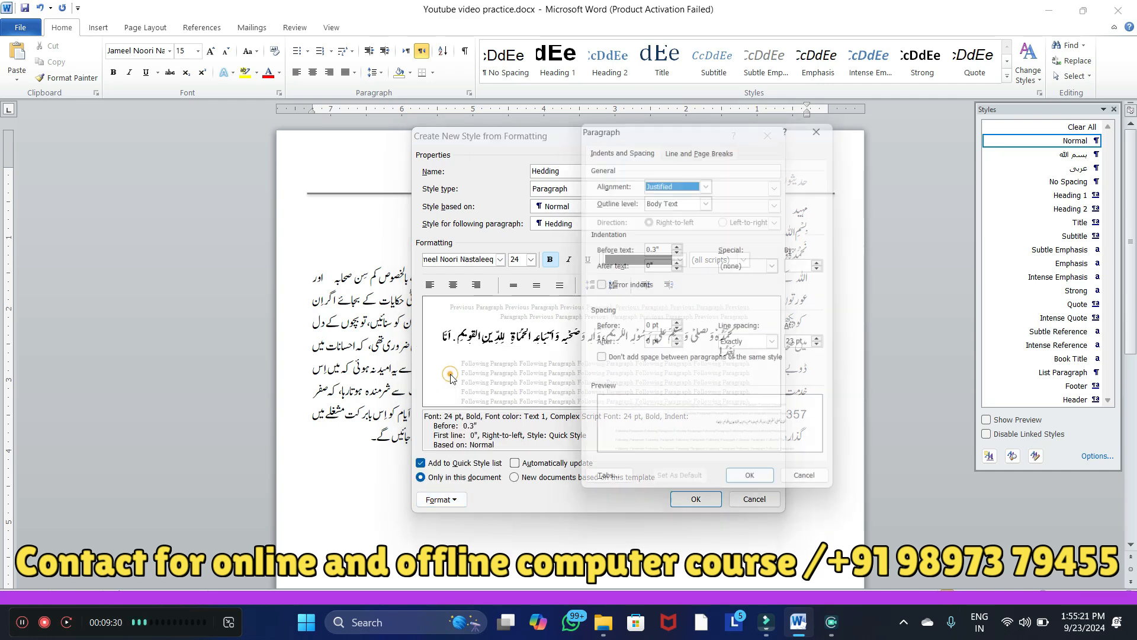
{"action": "left_click_drag", "start_coordinate": [718, 127], "coordinate": [247, 136]}
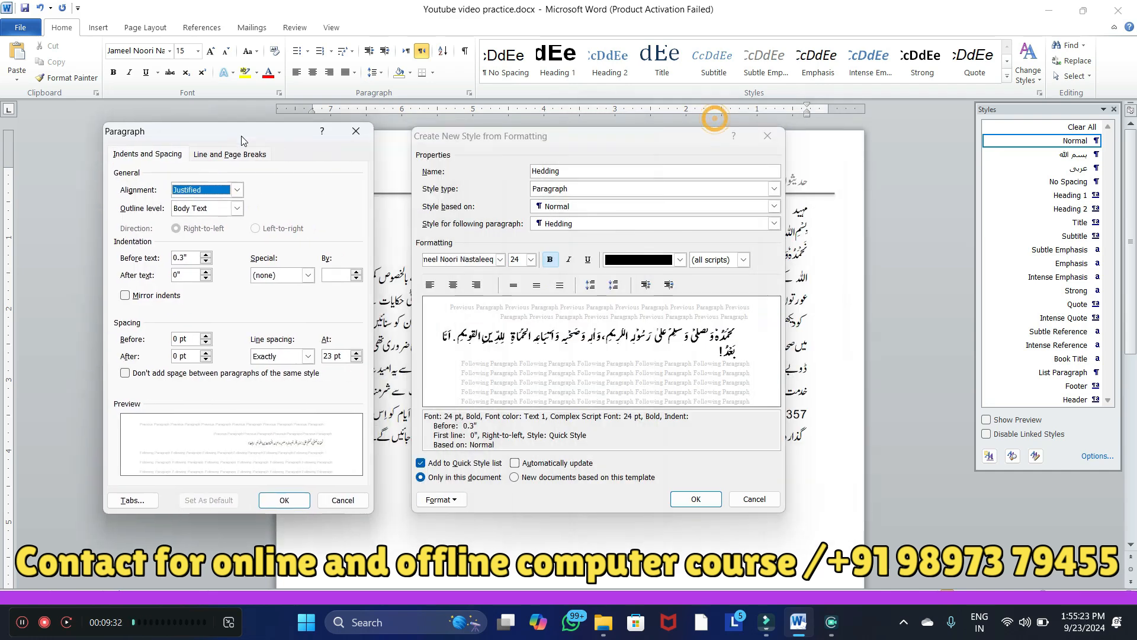
{"action": "left_click", "coordinate": [240, 191]}
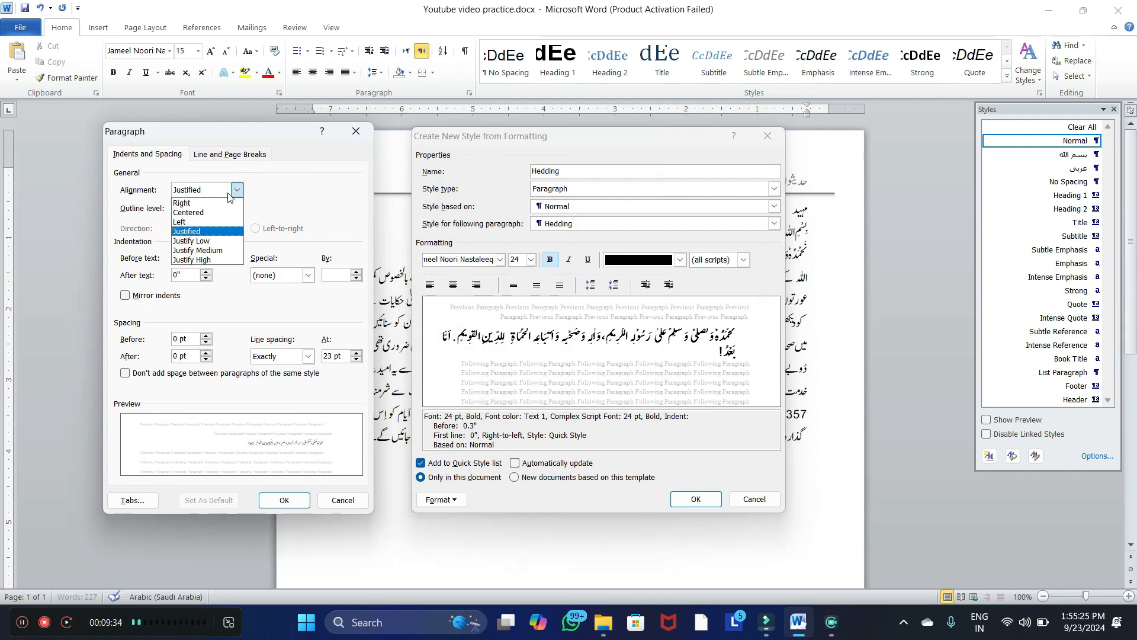
{"action": "left_click", "coordinate": [190, 213]}
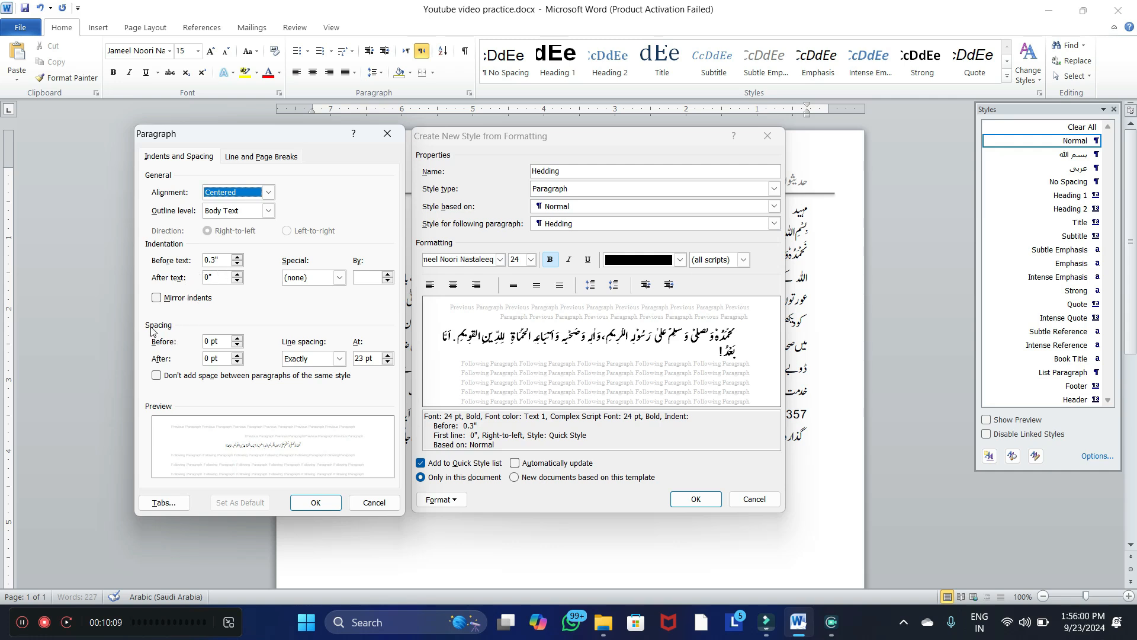
Set the Hedding style's line spacing to Single and don't add space between paragraphs of the same style
{"action": "left_click", "coordinate": [342, 359]}
{"action": "left_click", "coordinate": [297, 371]}
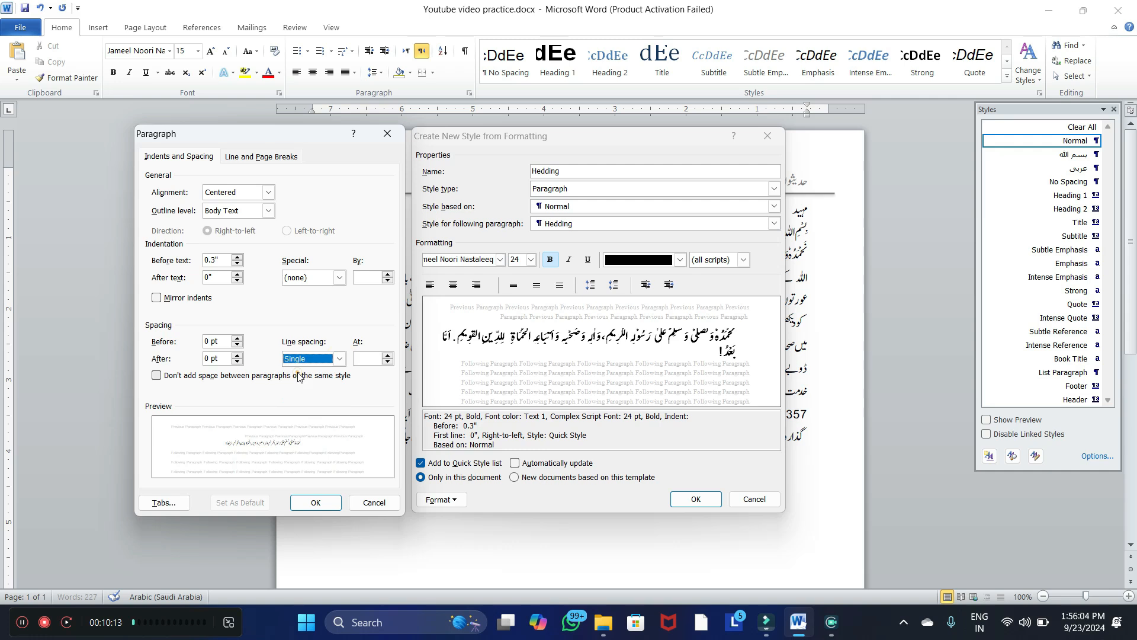
{"action": "left_click", "coordinate": [159, 375]}
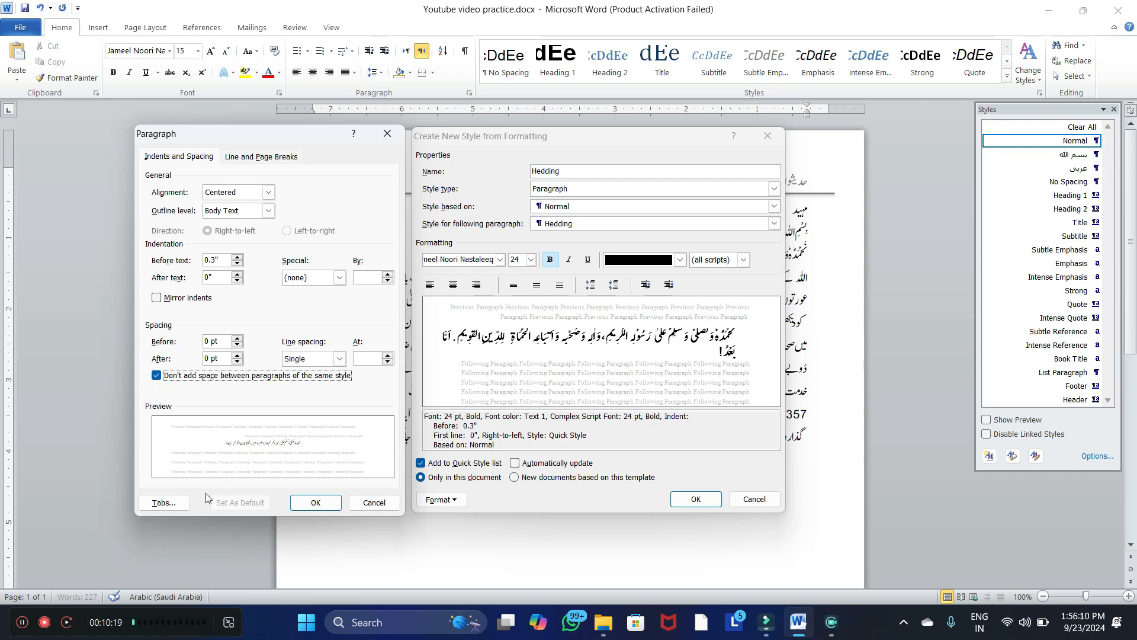
{"action": "left_click", "coordinate": [319, 503]}
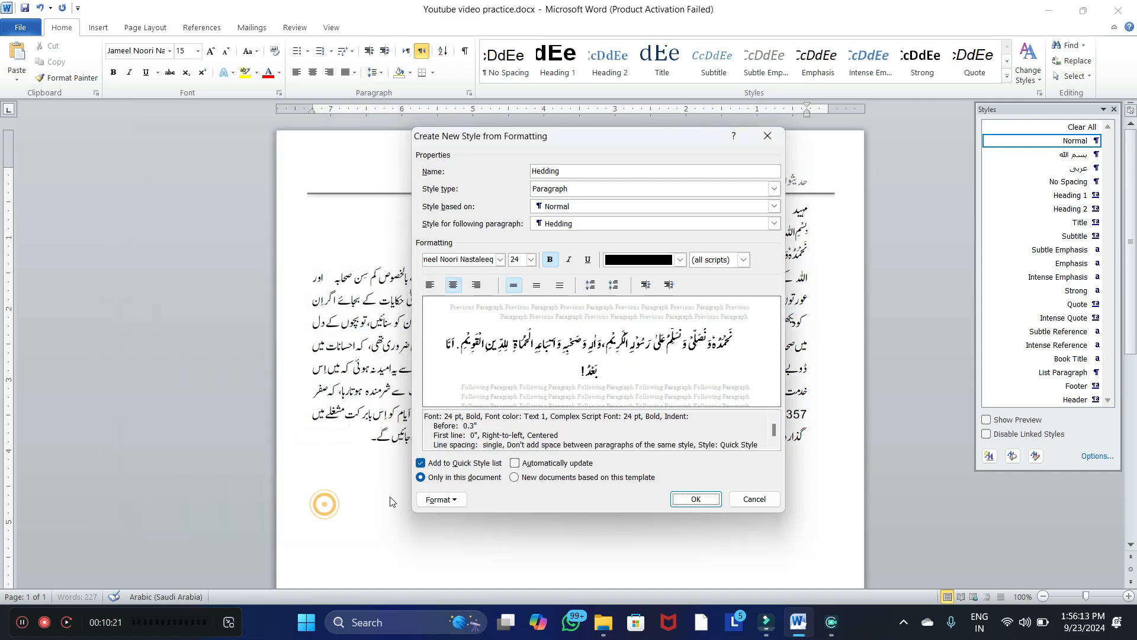
Assign the shortcut key Ctrl+H to the Hedding style and finish creating the style
{"action": "left_click", "coordinate": [456, 502]}
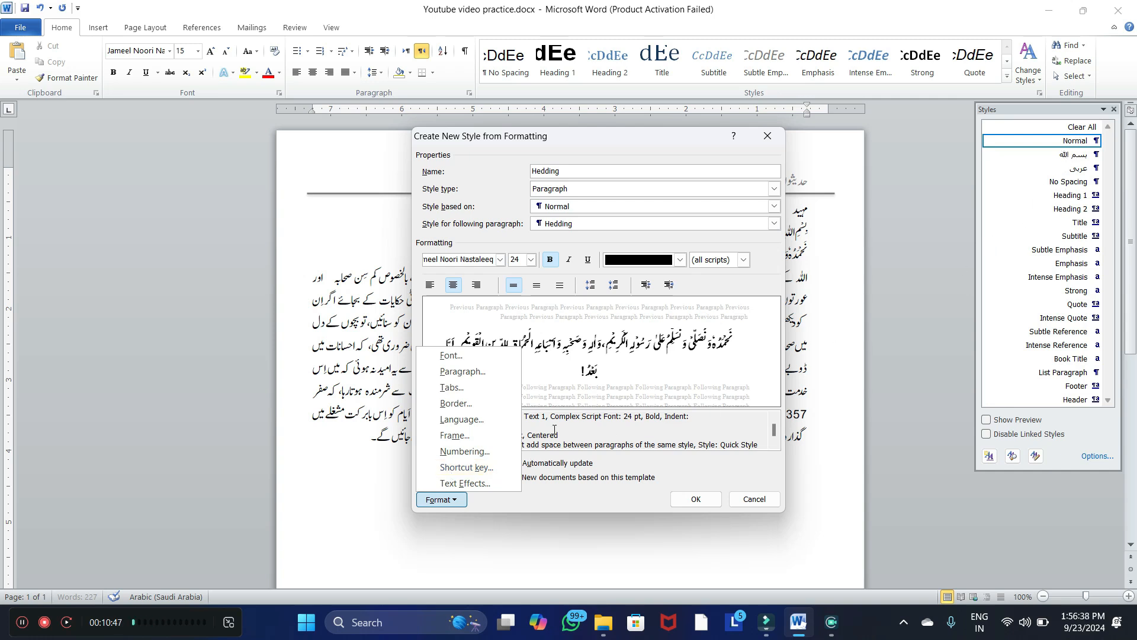
{"action": "left_click", "coordinate": [445, 470]}
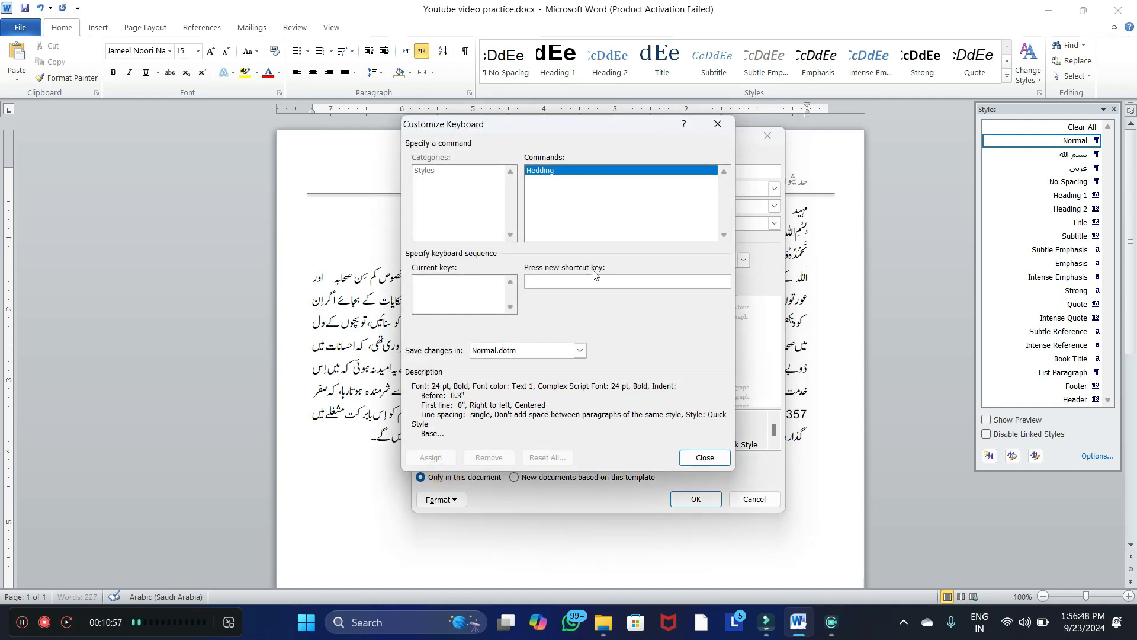
{"action": "left_click", "coordinate": [546, 283]}
{"action": "key", "text": "ctrl+f"}
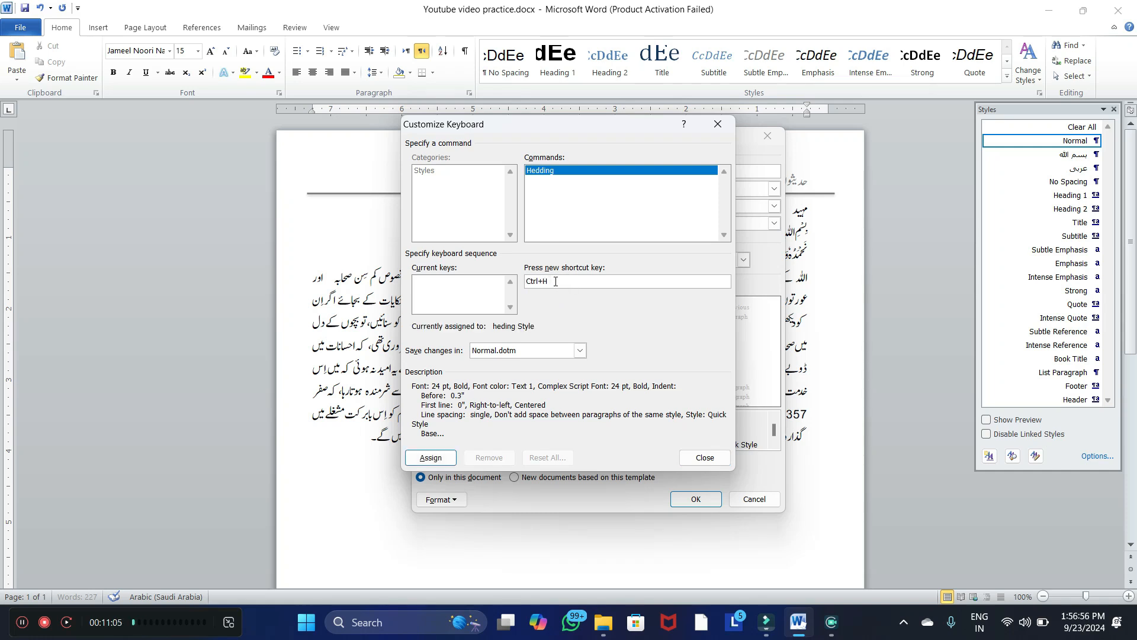
{"action": "left_click", "coordinate": [432, 457]}
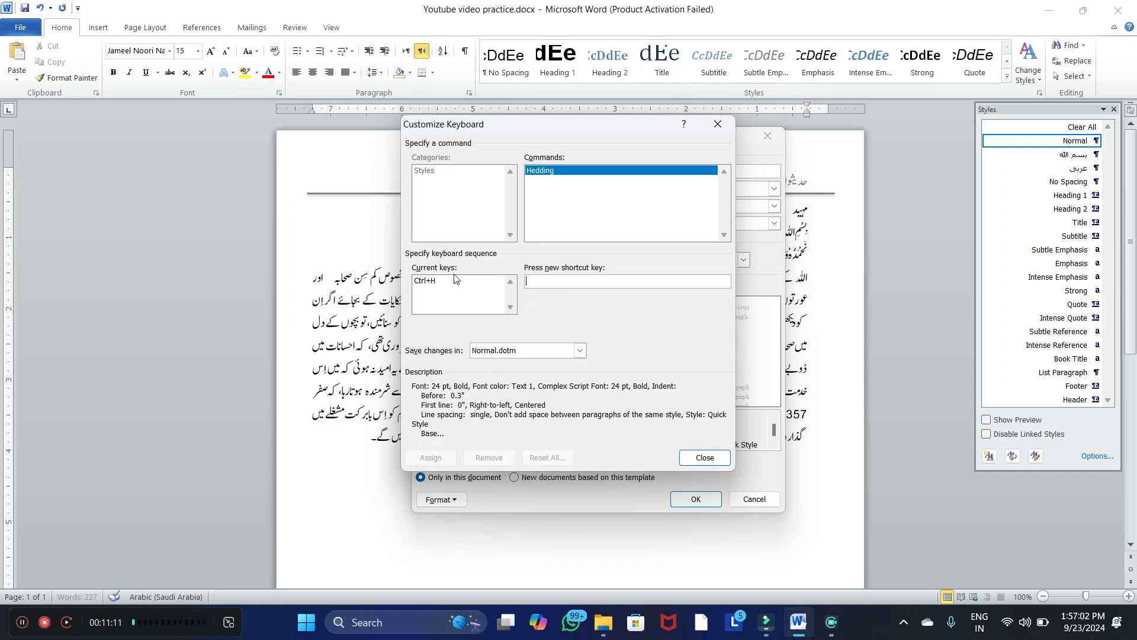
{"action": "left_click", "coordinate": [433, 281]}
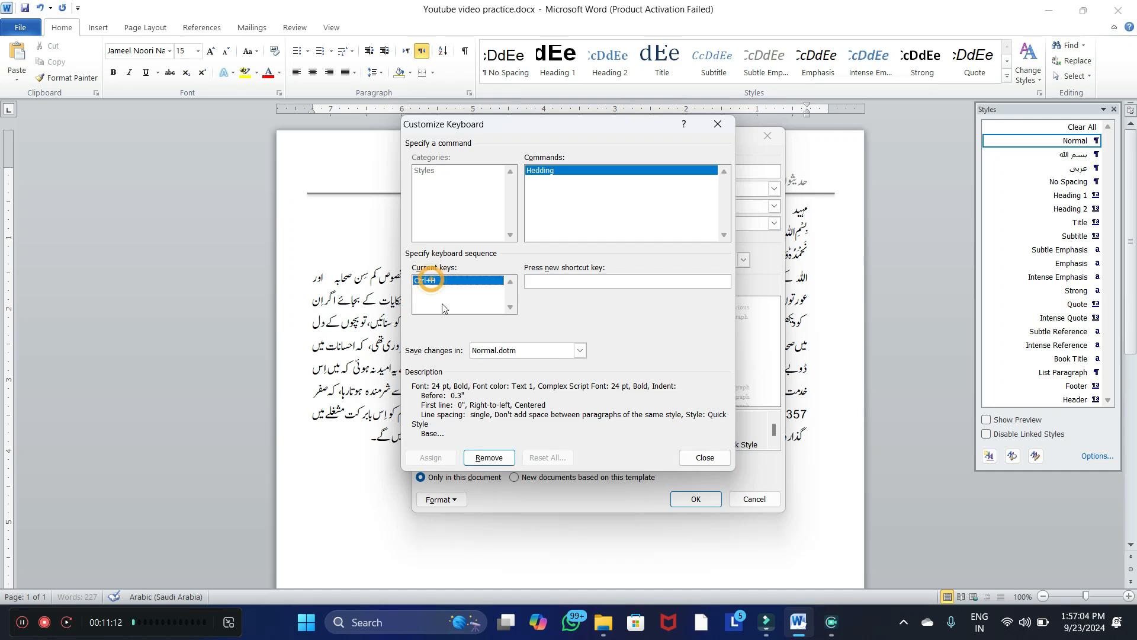
{"action": "left_click", "coordinate": [705, 458]}
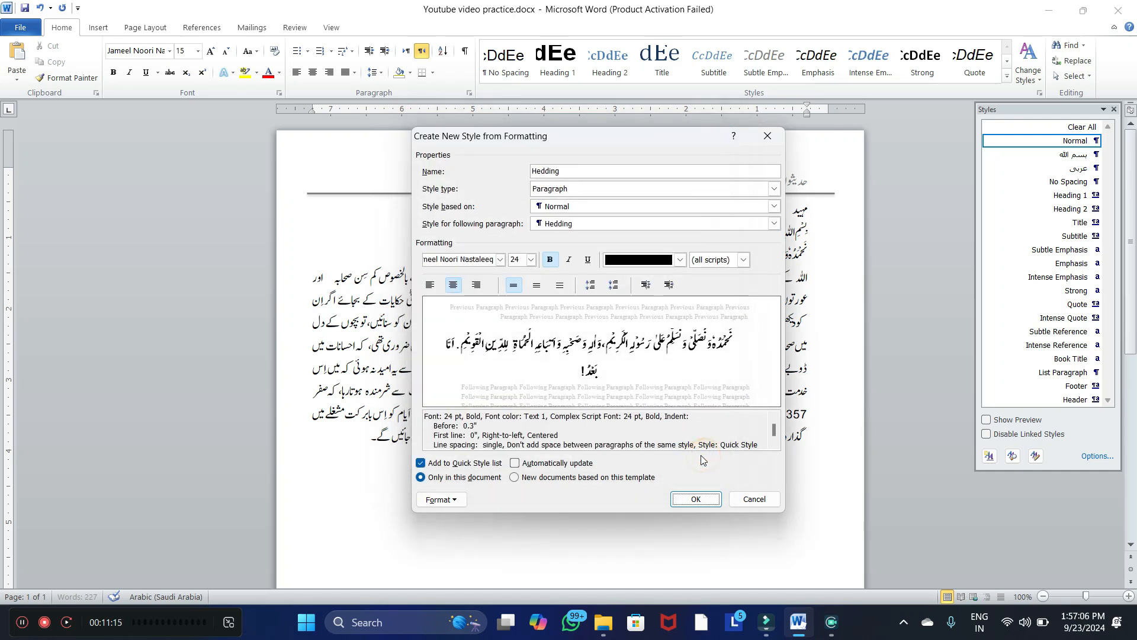
{"action": "left_click", "coordinate": [681, 501]}
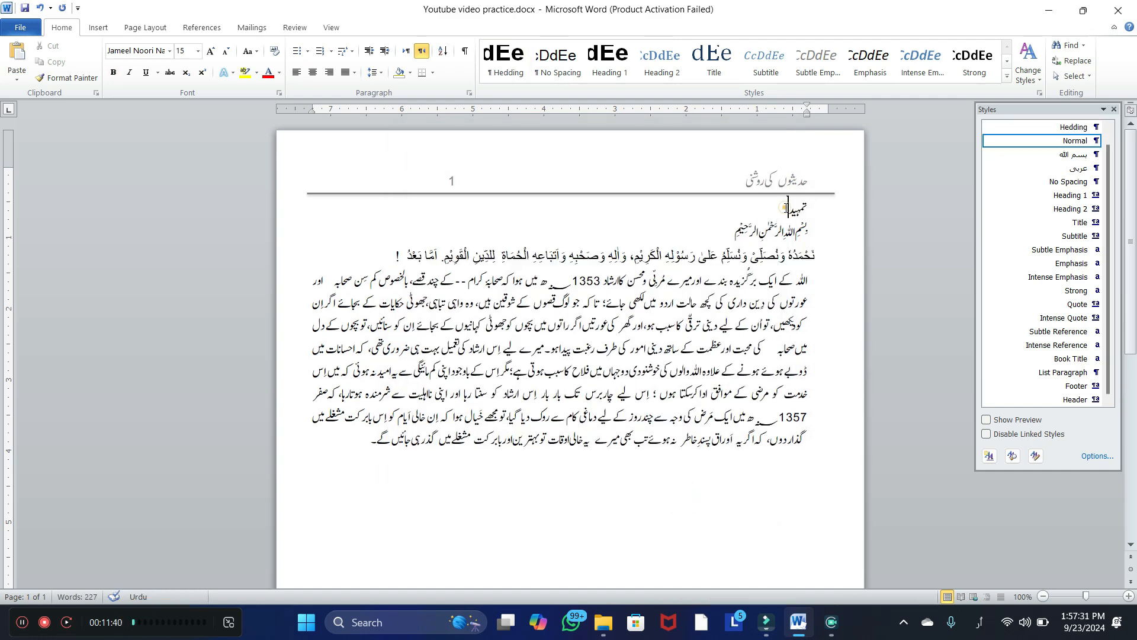
Apply the Hedding style to the title line "تمہید" just below the page header
{"action": "left_click", "coordinate": [788, 210]}
{"action": "key", "text": "alt+h"}
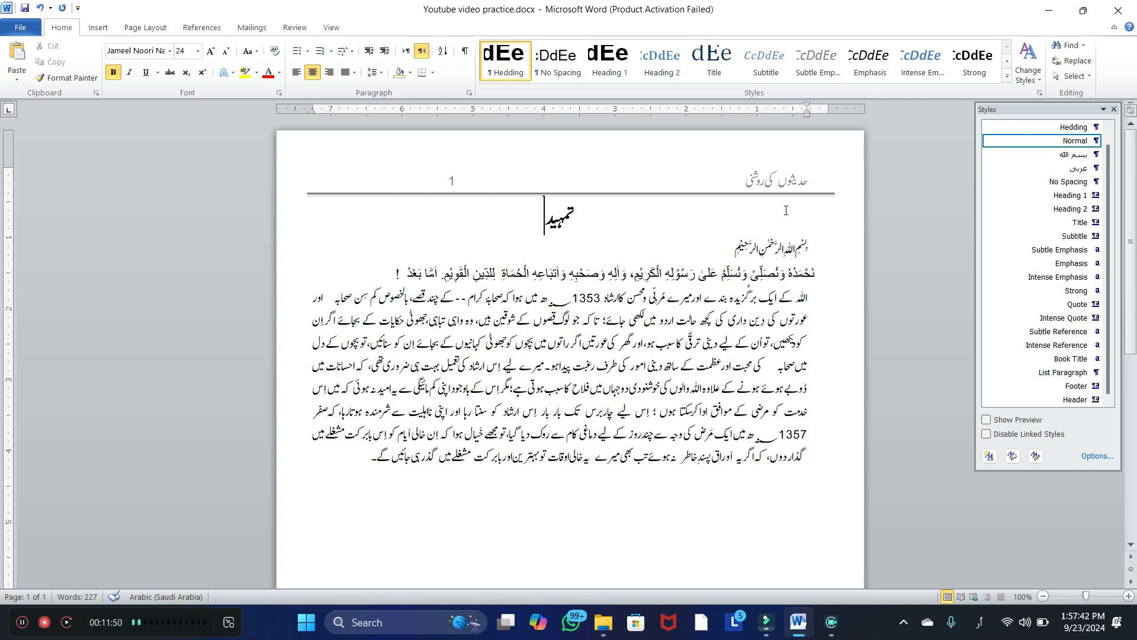
{"action": "left_click", "coordinate": [1129, 597]}
{"action": "left_click", "coordinate": [1128, 596]}
Start a new paragraph style from the Bismillah line and name it "arabic", using the English (United States) keyboard layout
{"action": "left_click", "coordinate": [763, 277]}
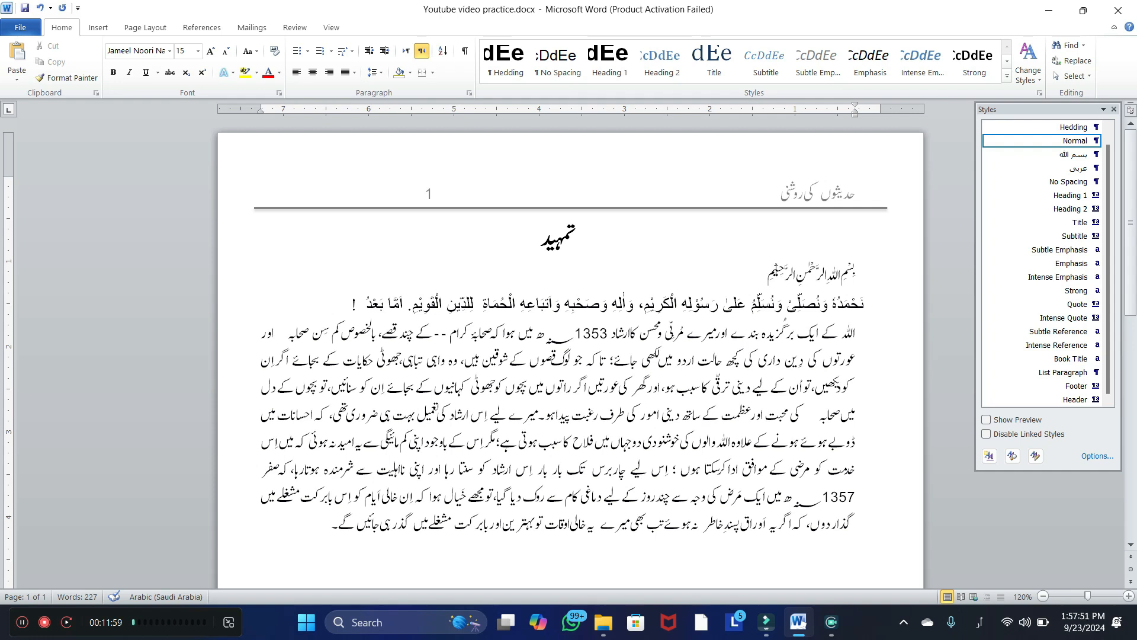
{"action": "left_click", "coordinate": [988, 457]}
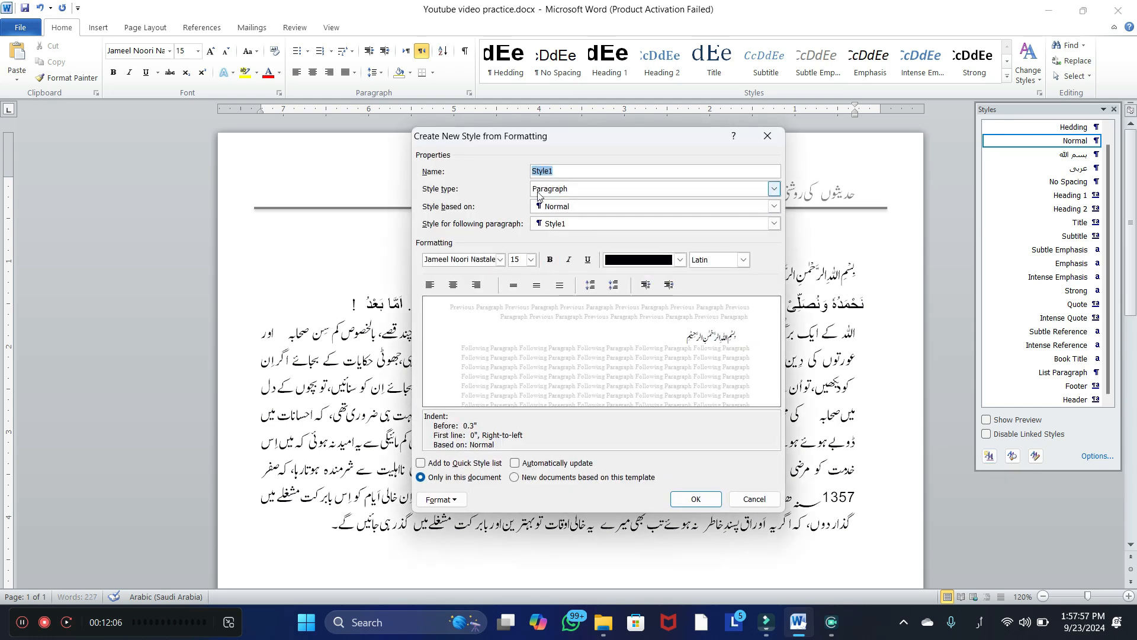
{"action": "left_click", "coordinate": [566, 171]}
{"action": "double_click", "coordinate": [567, 170]}
{"action": "key", "text": "BackSpace"}
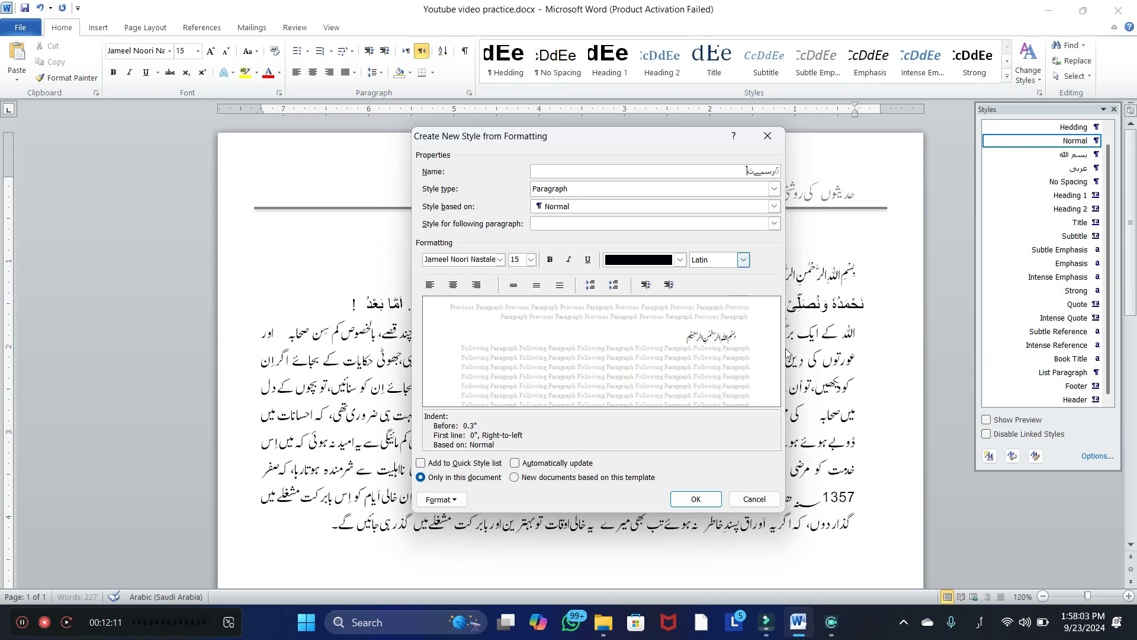
{"action": "double_click", "coordinate": [763, 170]}
{"action": "left_click", "coordinate": [980, 622]}
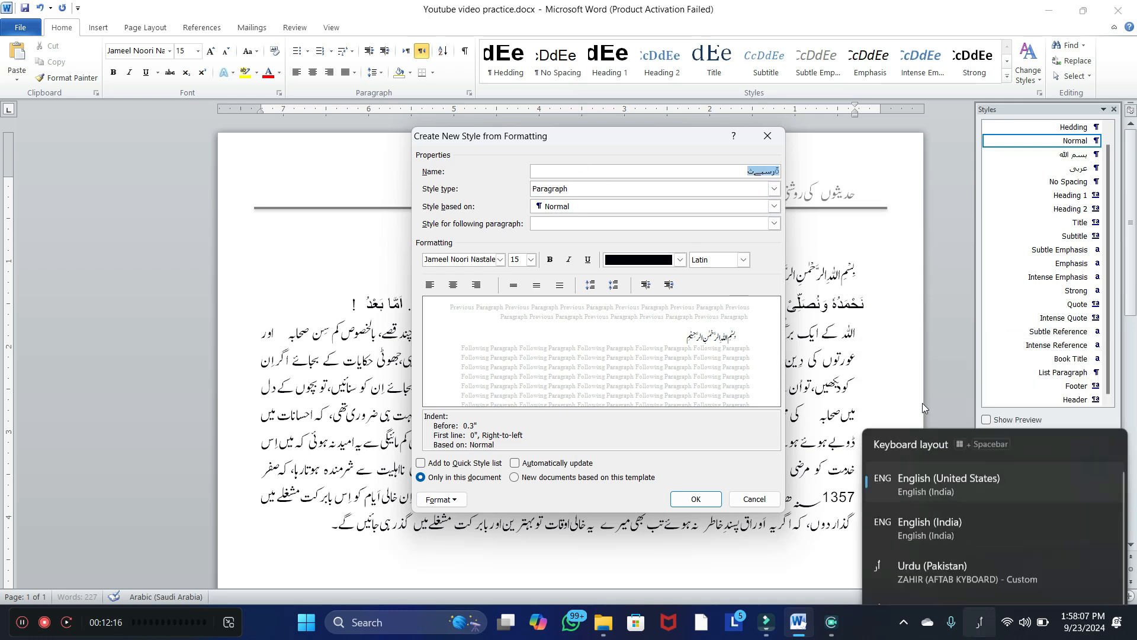
{"action": "left_click", "coordinate": [923, 396]}
{"action": "left_click", "coordinate": [980, 622]}
{"action": "left_click", "coordinate": [930, 440]}
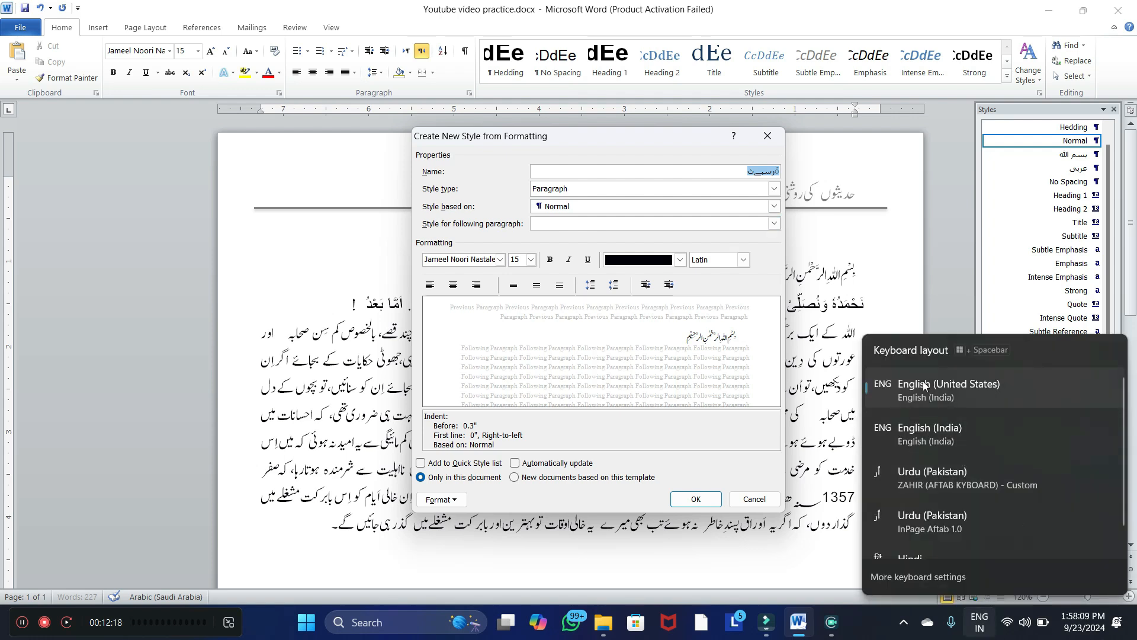
{"action": "type", "text": "arabic"}
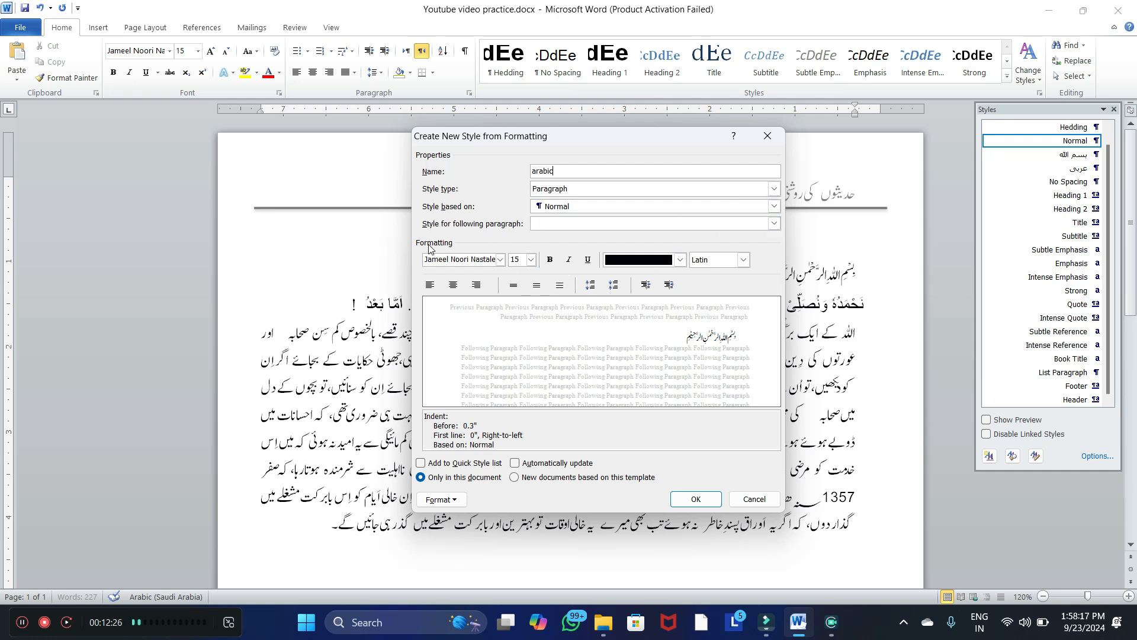
Apply the arabic style's formatting to all scripts and set its font size to 16 pt
{"action": "left_click", "coordinate": [748, 259]}
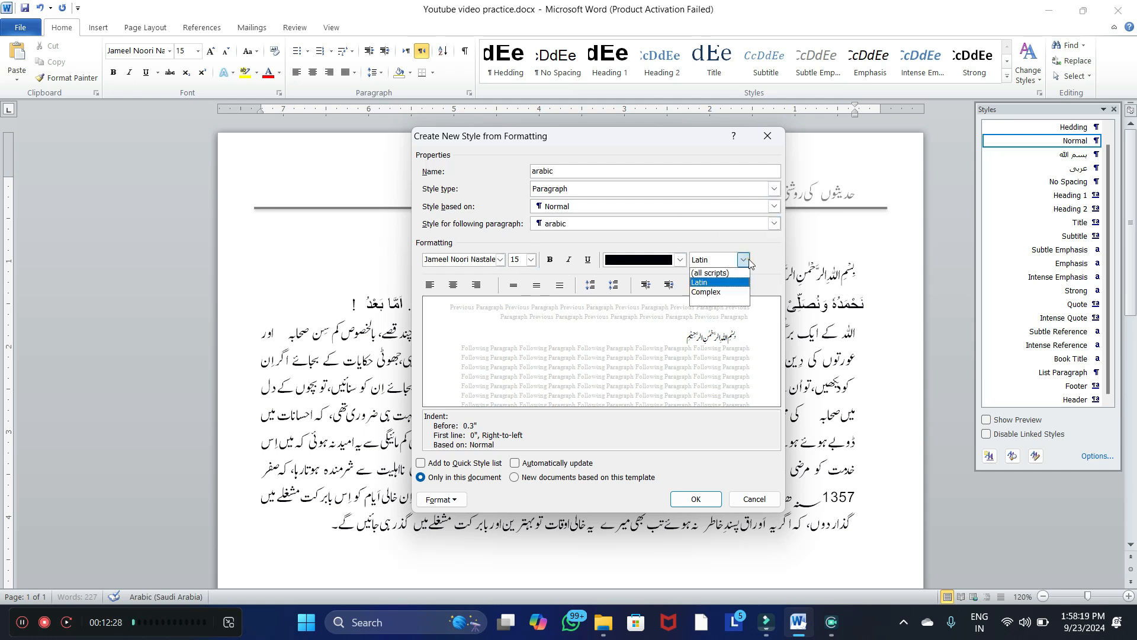
{"action": "left_click", "coordinate": [744, 258]}
{"action": "scroll", "coordinate": [718, 262], "scroll_direction": "up", "scroll_amount": 1}
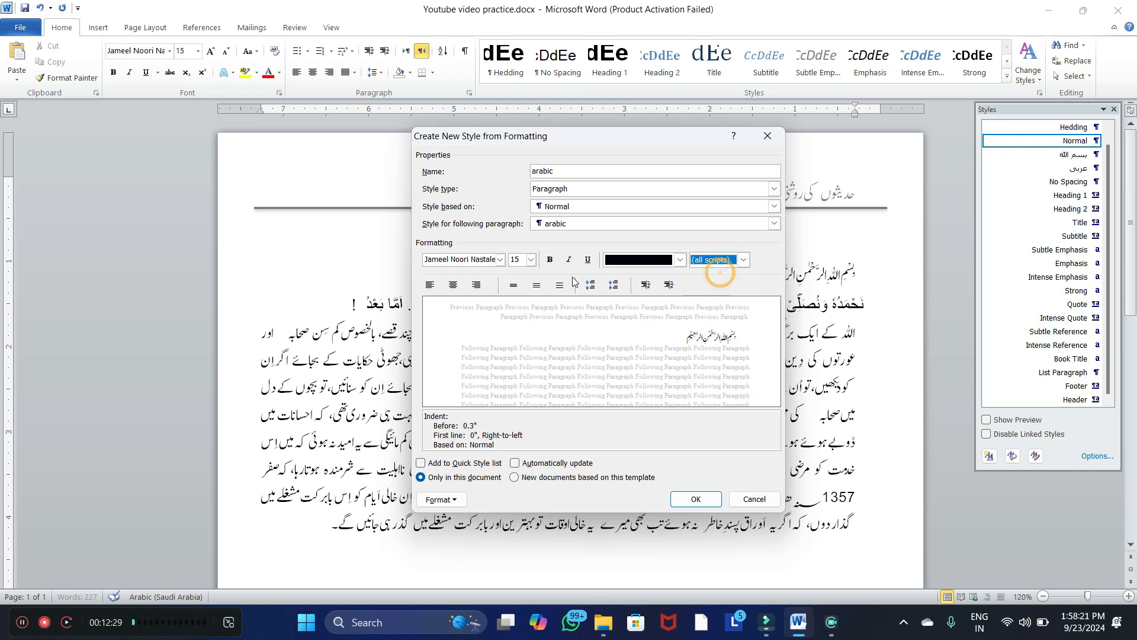
{"action": "left_click", "coordinate": [533, 260]}
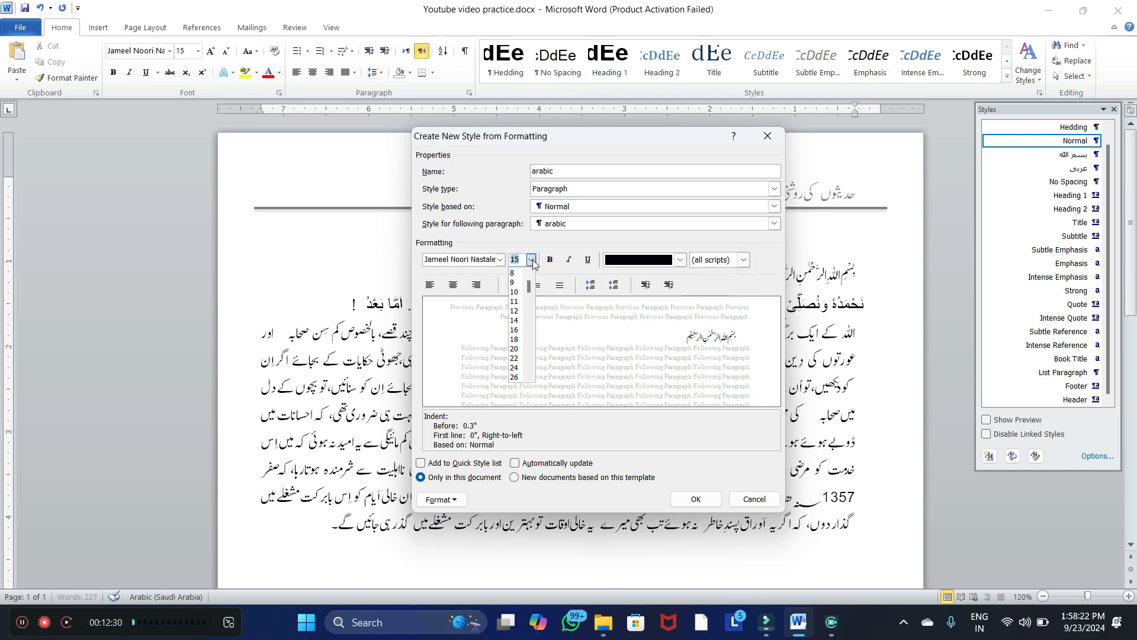
{"action": "left_click", "coordinate": [516, 330]}
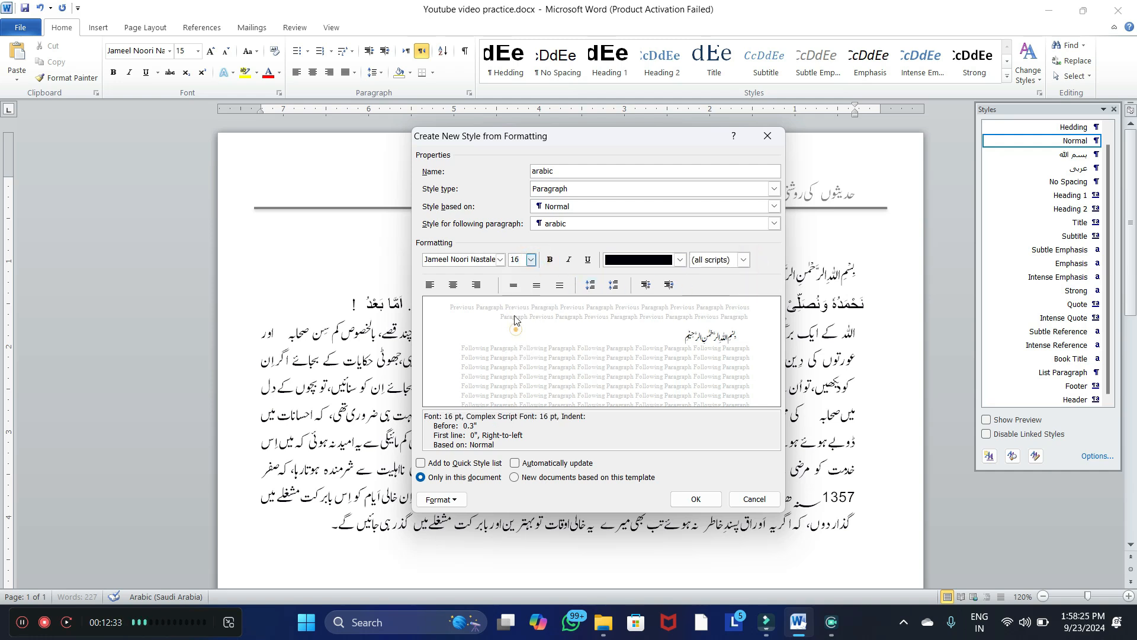
Set the arabic style's font to 1 MUHAMMADI QURANIC and add the style to the Quick Style list
{"action": "left_click", "coordinate": [499, 260]}
{"action": "left_click", "coordinate": [499, 259]}
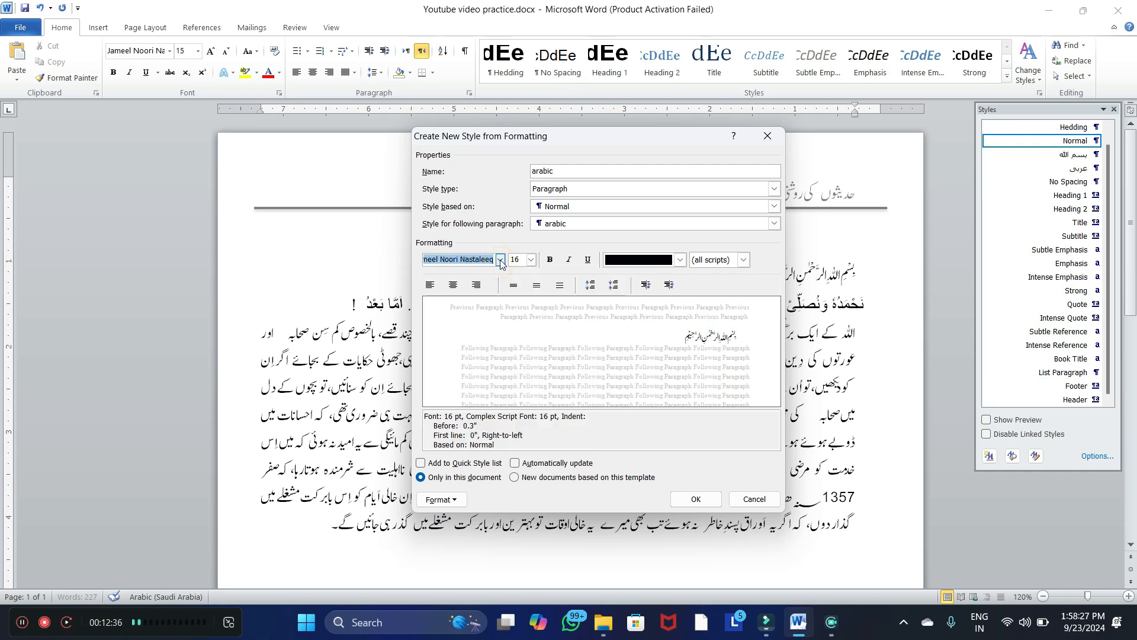
{"action": "left_click", "coordinate": [500, 259]}
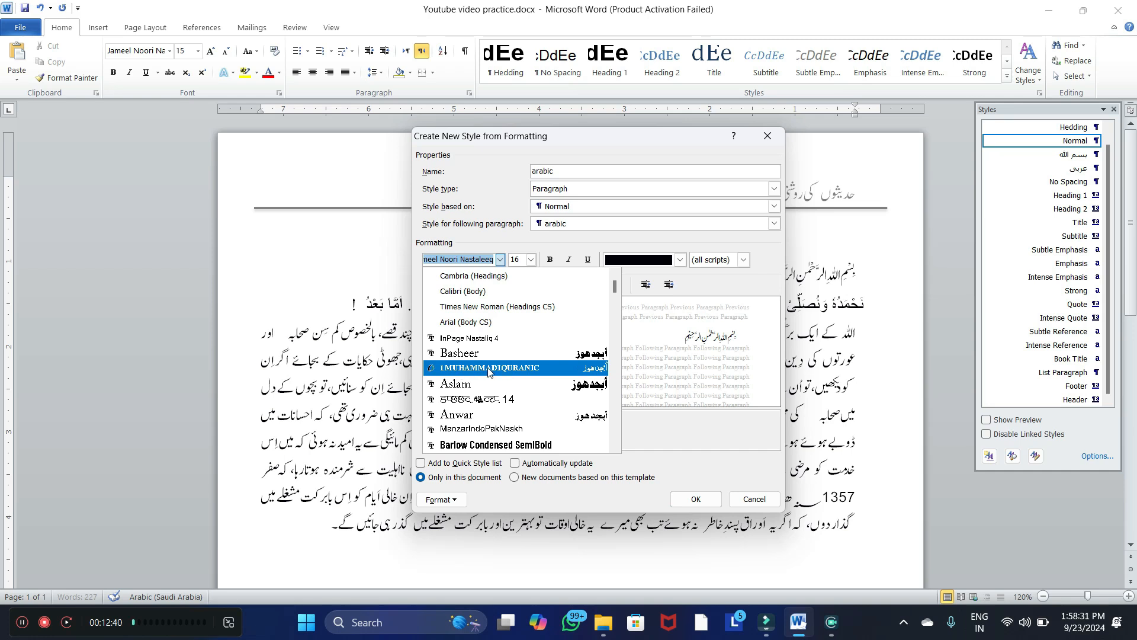
{"action": "left_click", "coordinate": [512, 368]}
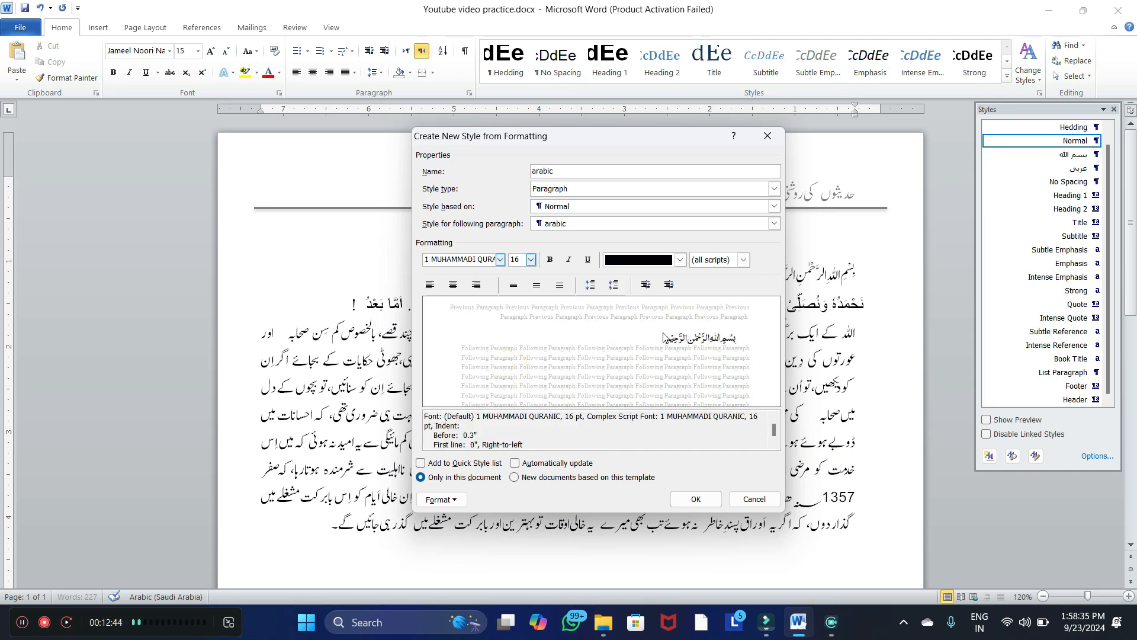
{"action": "left_click", "coordinate": [421, 463]}
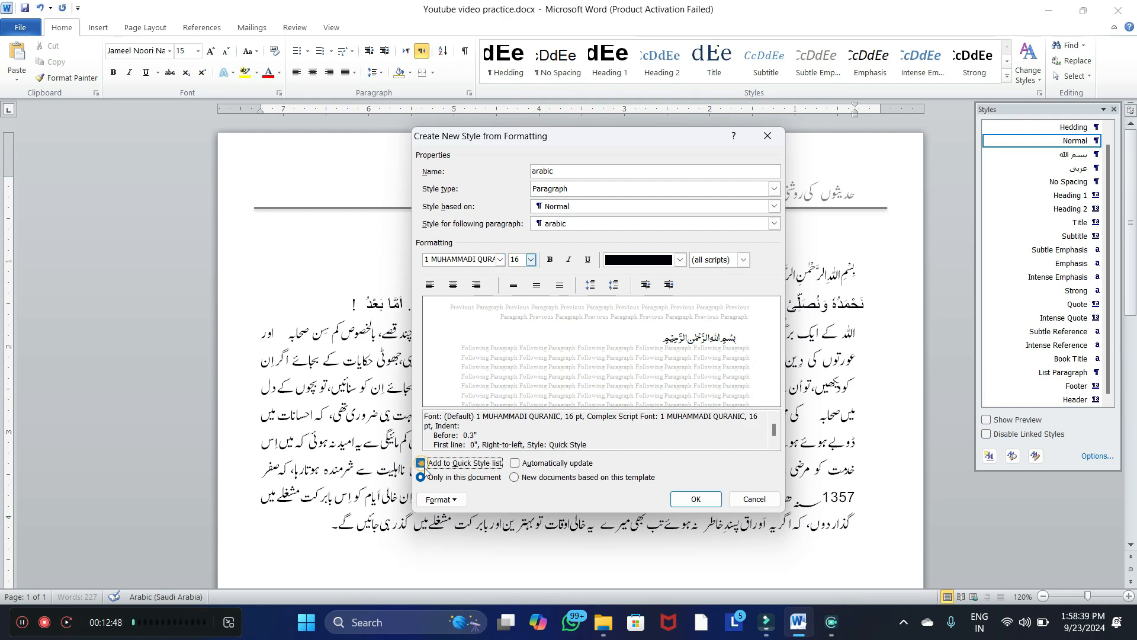
Set the arabic style's paragraph alignment to Centered and its indentation before text to 0"
{"action": "left_click", "coordinate": [454, 499]}
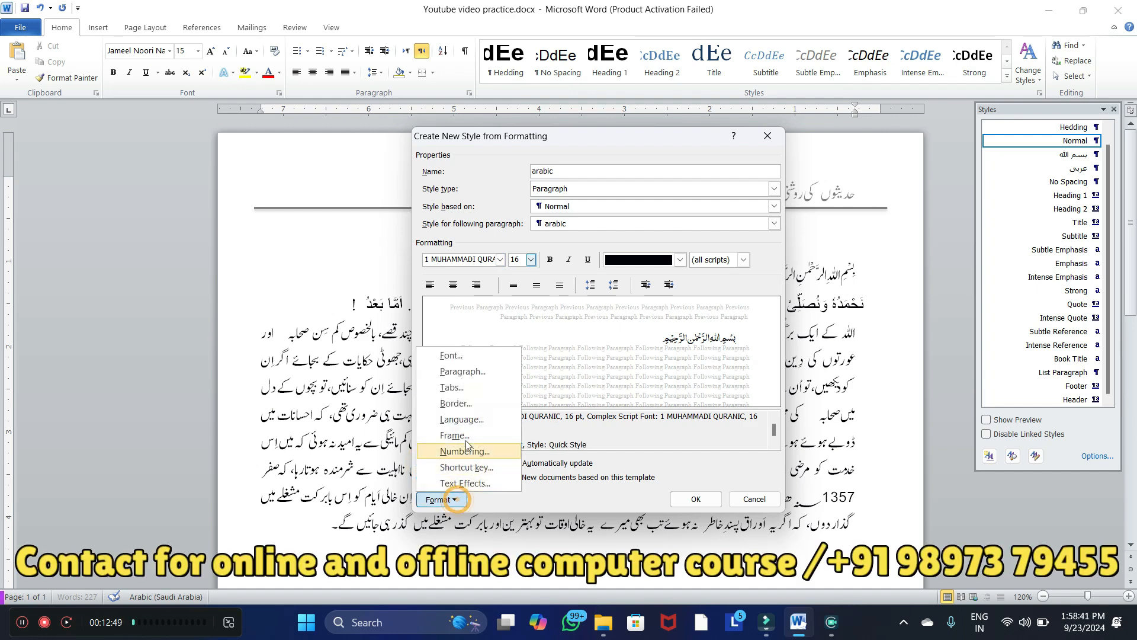
{"action": "left_click", "coordinate": [462, 372]}
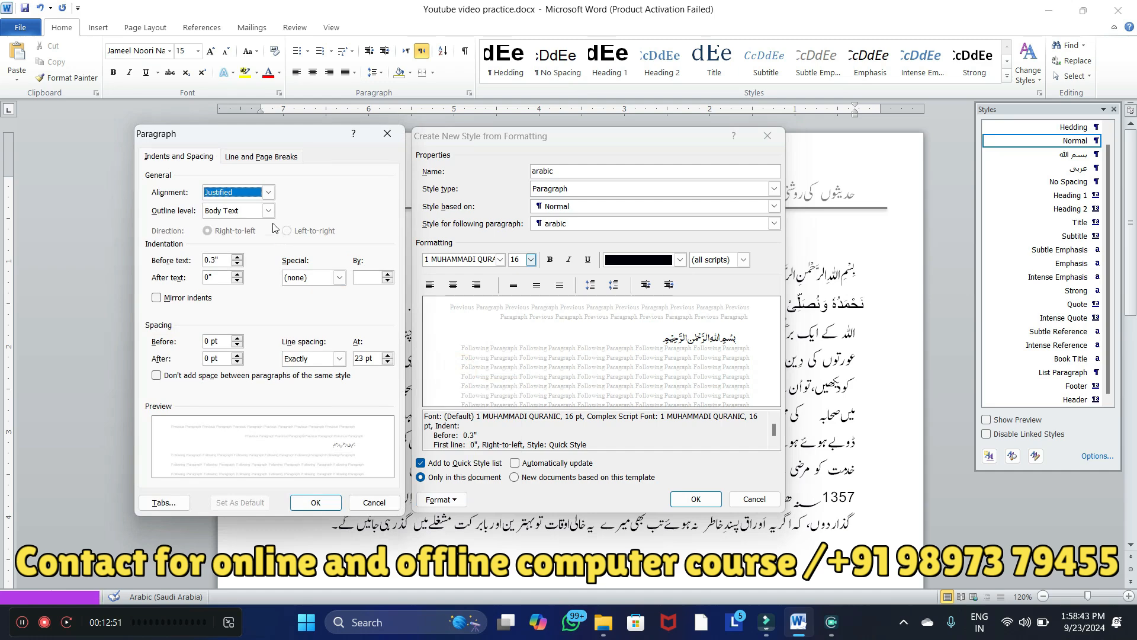
{"action": "left_click", "coordinate": [268, 192]}
{"action": "left_click", "coordinate": [238, 217]}
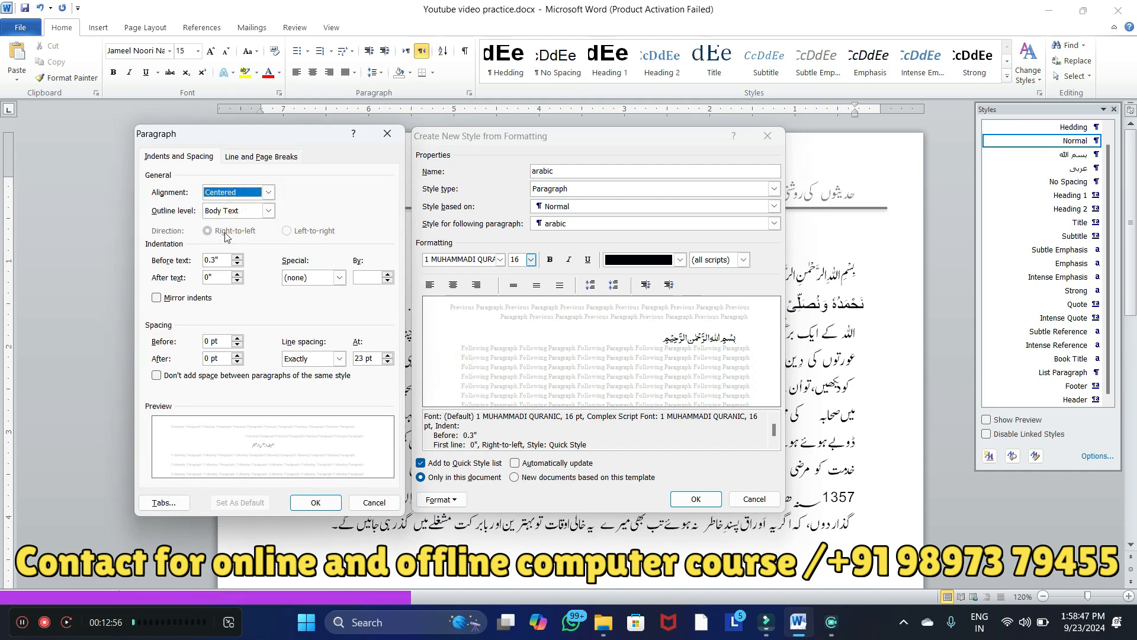
{"action": "left_click", "coordinate": [266, 195]}
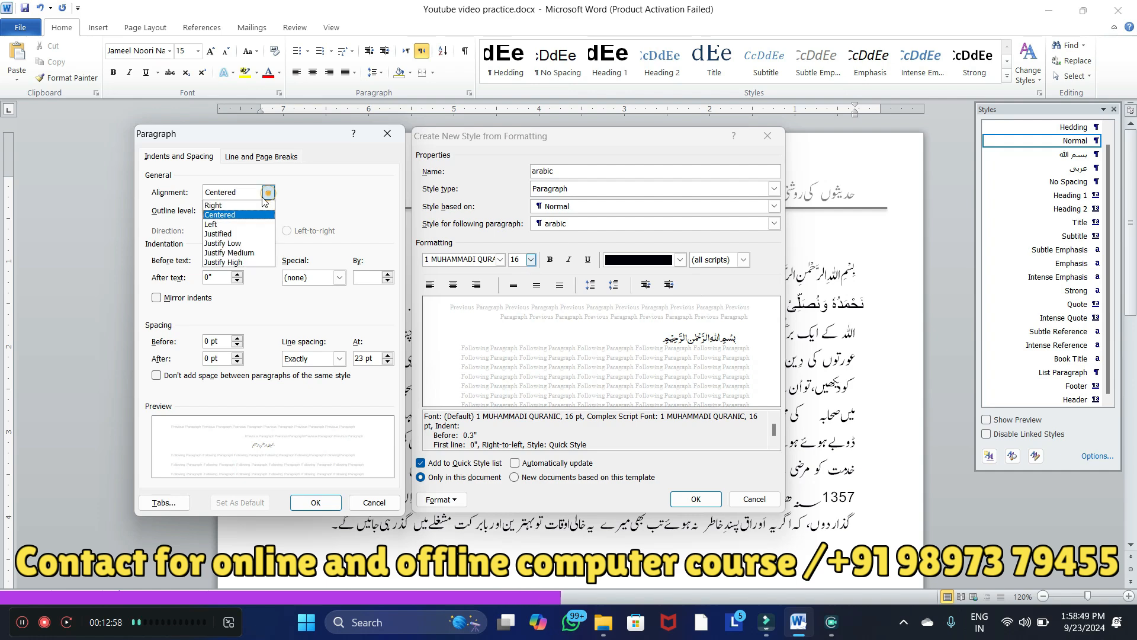
{"action": "left_click", "coordinate": [231, 217]}
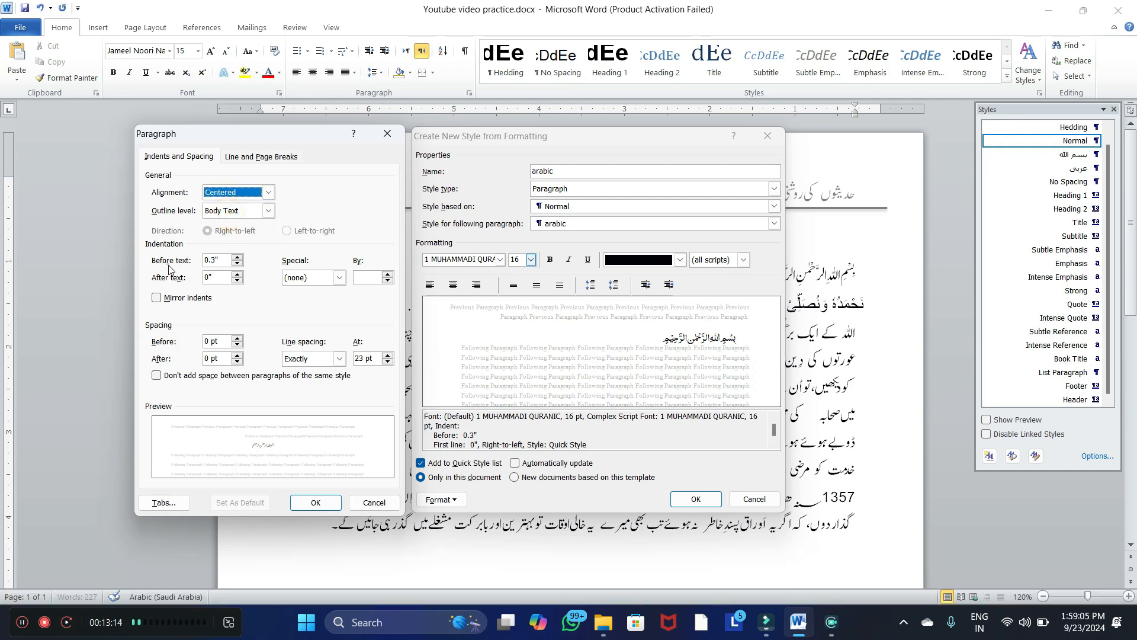
{"action": "double_click", "coordinate": [223, 260]}
{"action": "left_click", "coordinate": [237, 269]}
{"action": "left_click", "coordinate": [238, 268]}
{"action": "left_click", "coordinate": [238, 268]}
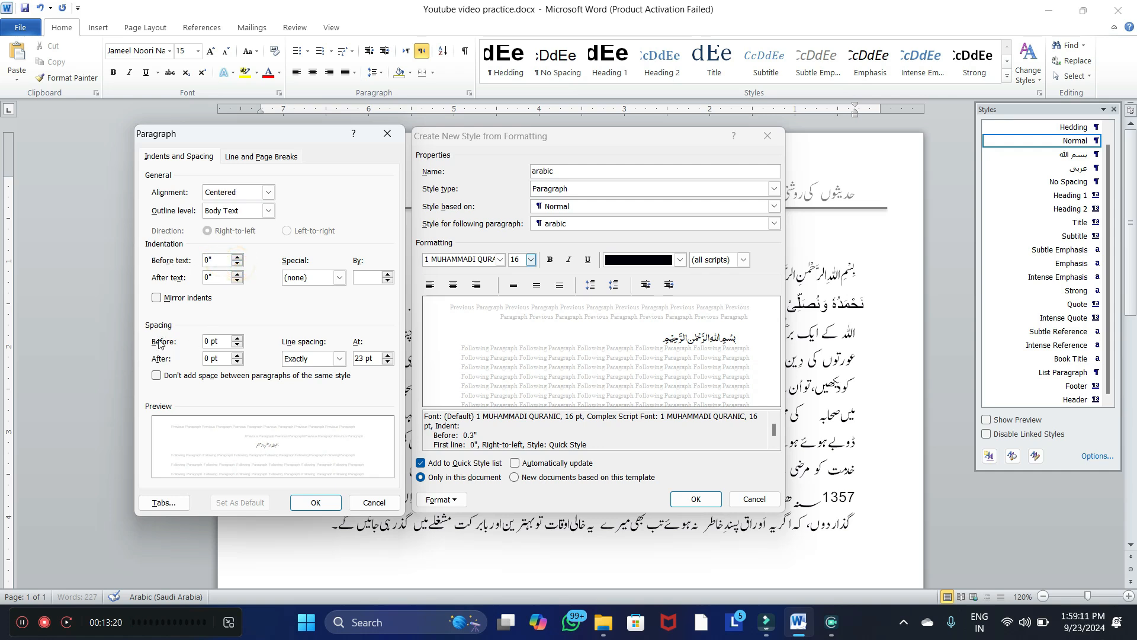
Set the arabic style's line spacing to Single and don't add space between paragraphs of the same style
{"action": "left_click", "coordinate": [323, 358]}
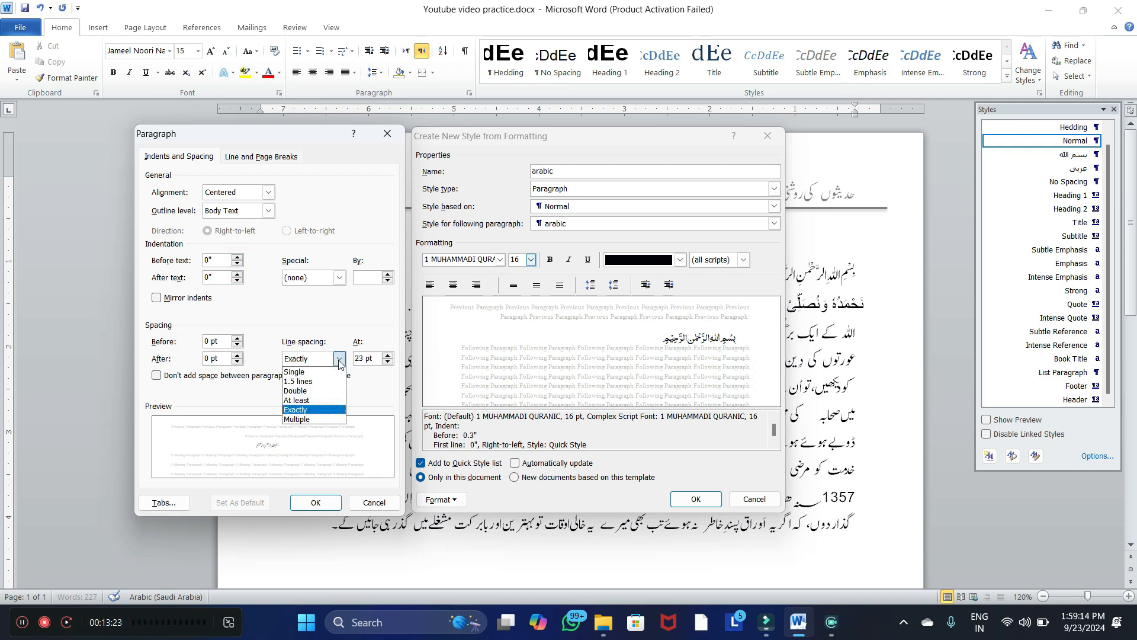
{"action": "left_click", "coordinate": [287, 373]}
{"action": "left_click", "coordinate": [157, 375]}
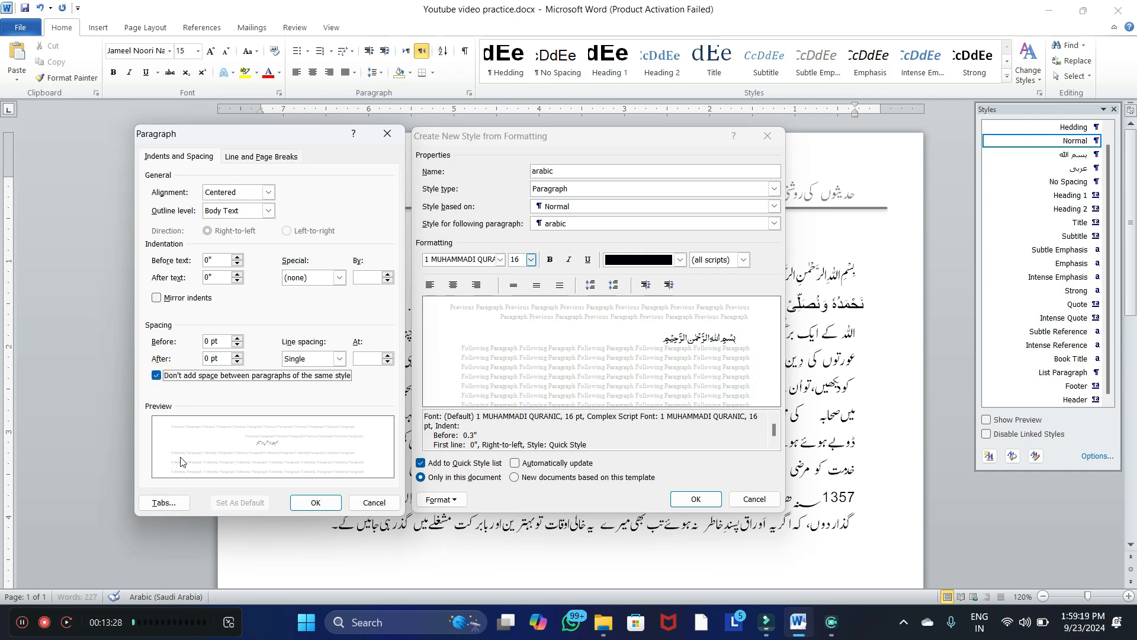
{"action": "left_click", "coordinate": [323, 509]}
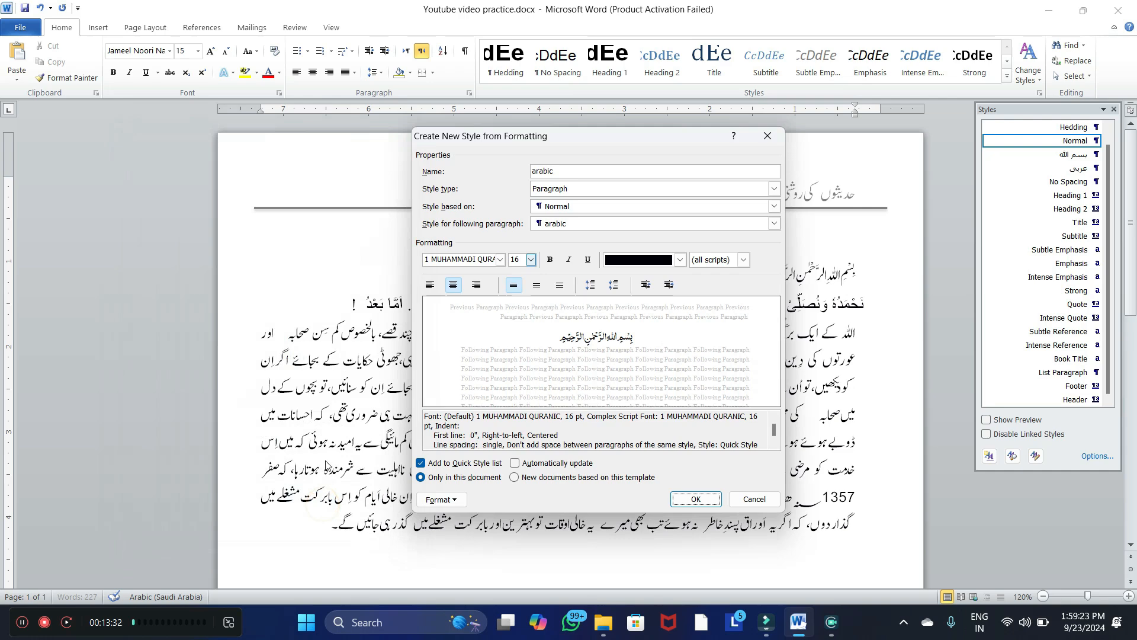
Assign the shortcut key Ctrl+A to the arabic style and finish creating the style
{"action": "left_click", "coordinate": [460, 504]}
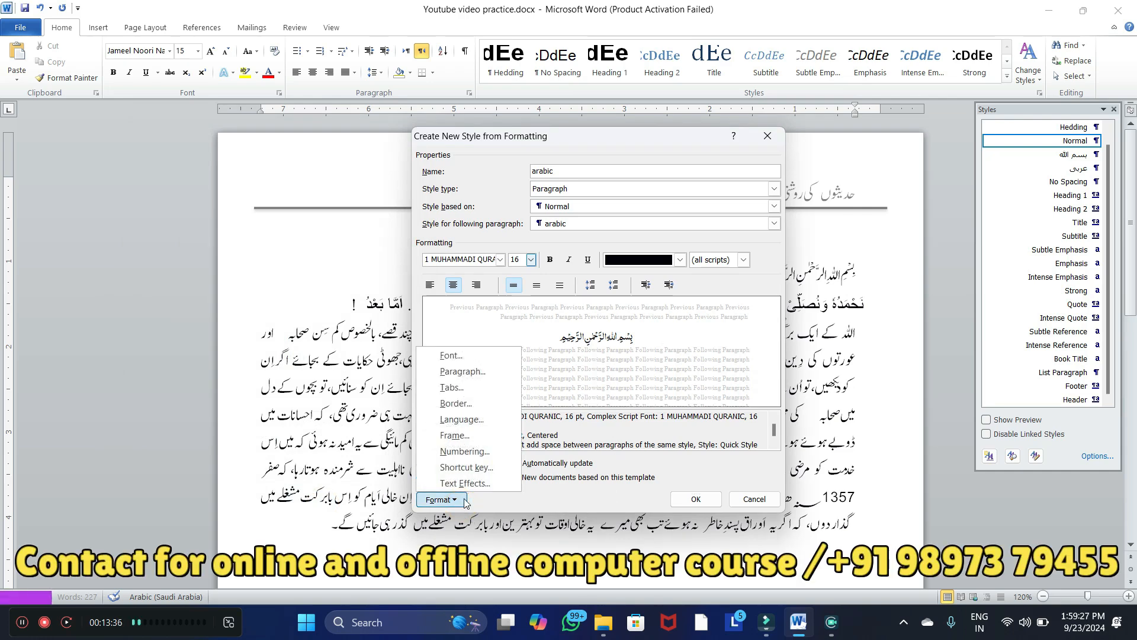
{"action": "left_click", "coordinate": [455, 468]}
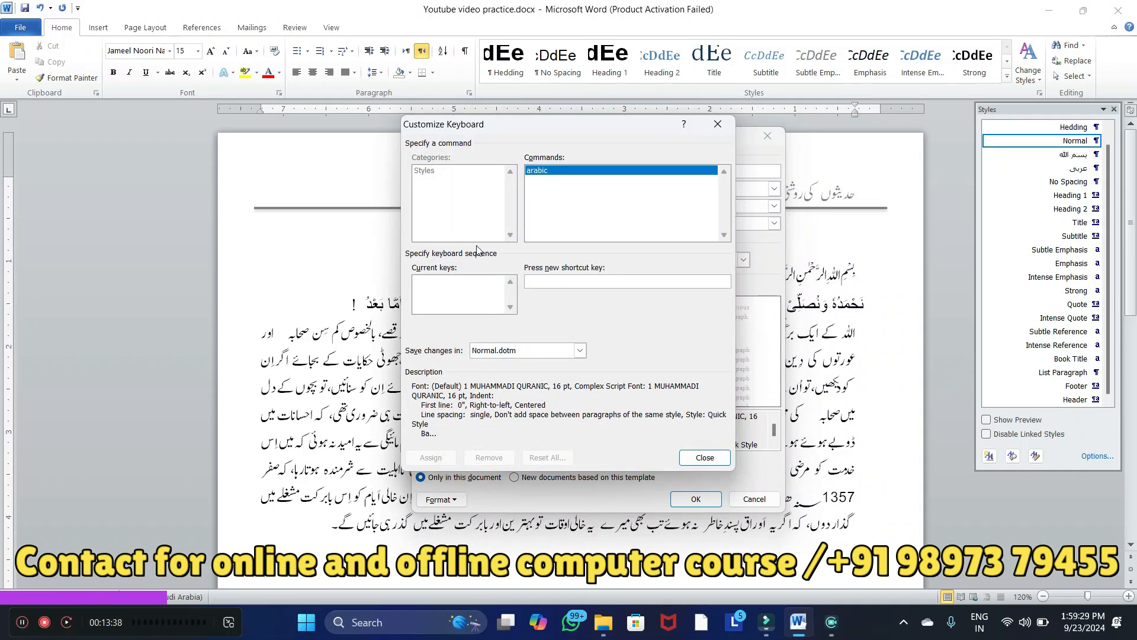
{"action": "left_click_drag", "start_coordinate": [523, 126], "coordinate": [330, 162]}
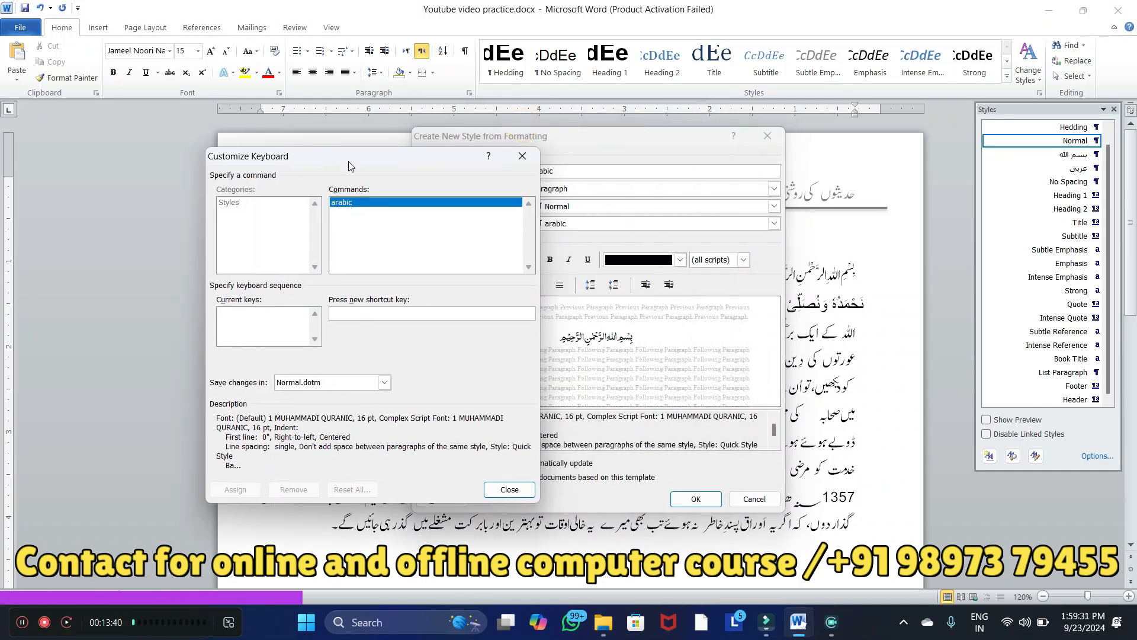
{"action": "left_click_drag", "start_coordinate": [395, 158], "coordinate": [323, 147]}
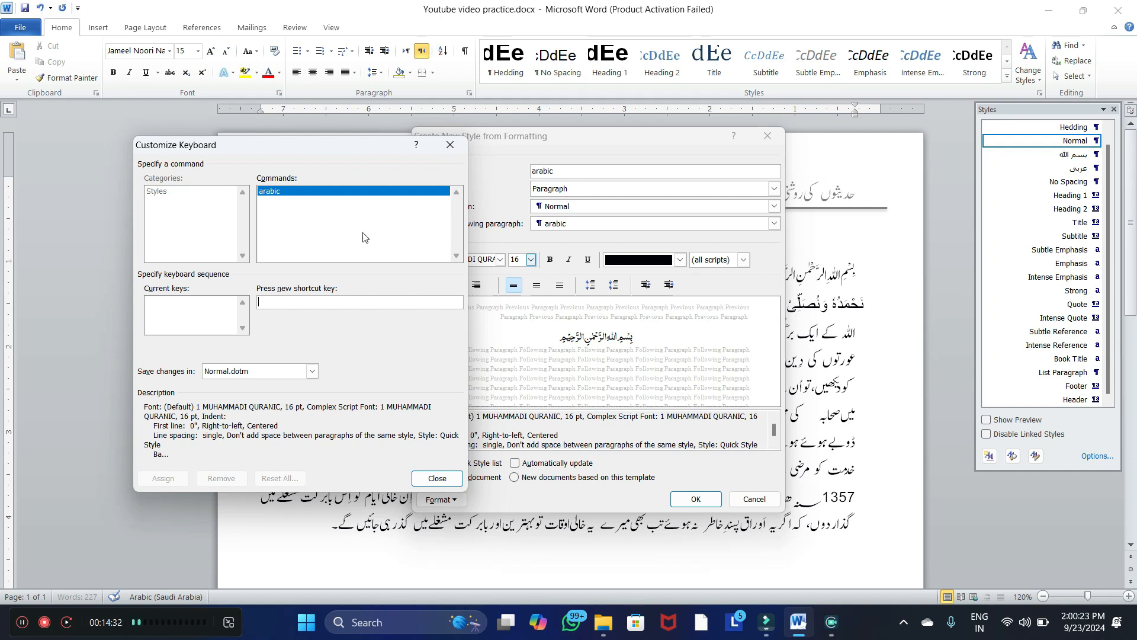
{"action": "left_click", "coordinate": [272, 302]}
{"action": "key", "text": "ctrl+a"}
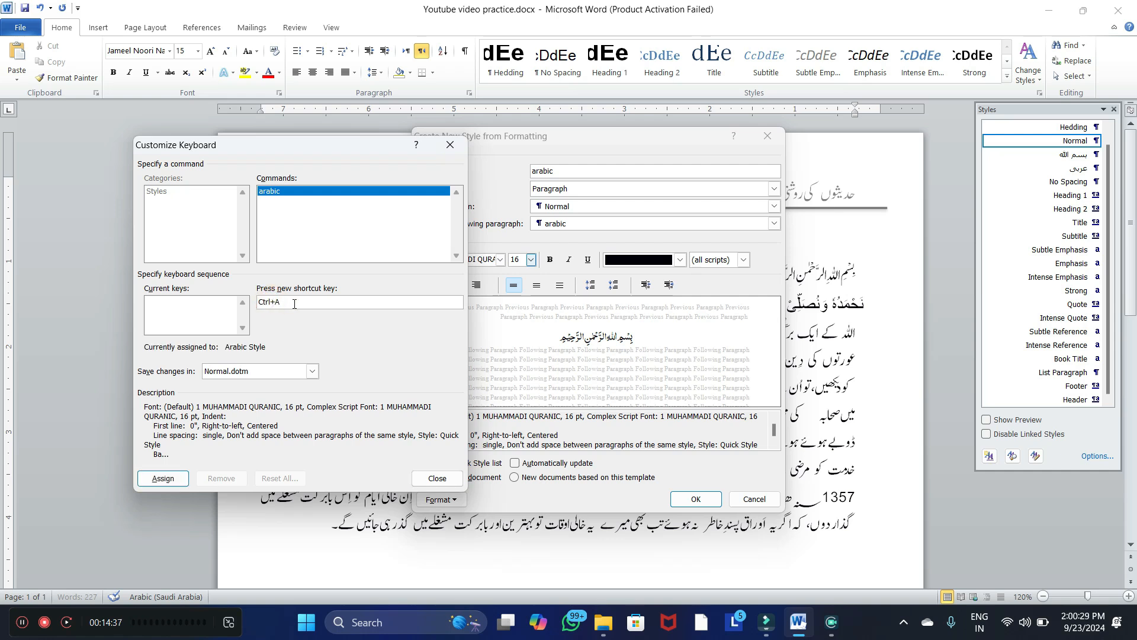
{"action": "left_click", "coordinate": [163, 478]}
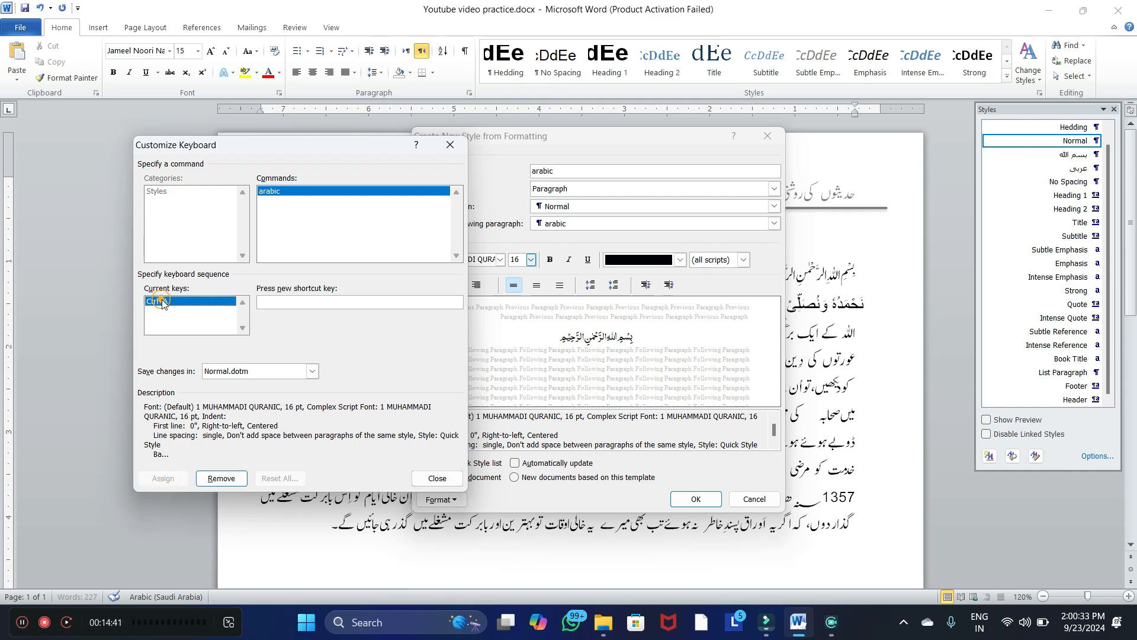
{"action": "left_click", "coordinate": [449, 481]}
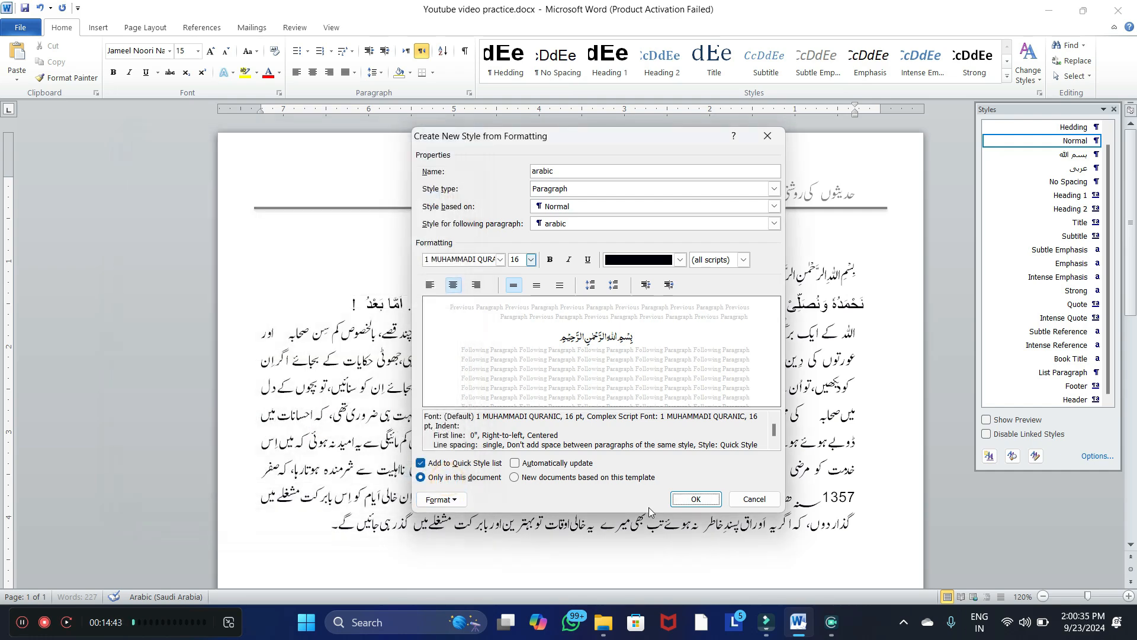
{"action": "left_click", "coordinate": [696, 499]}
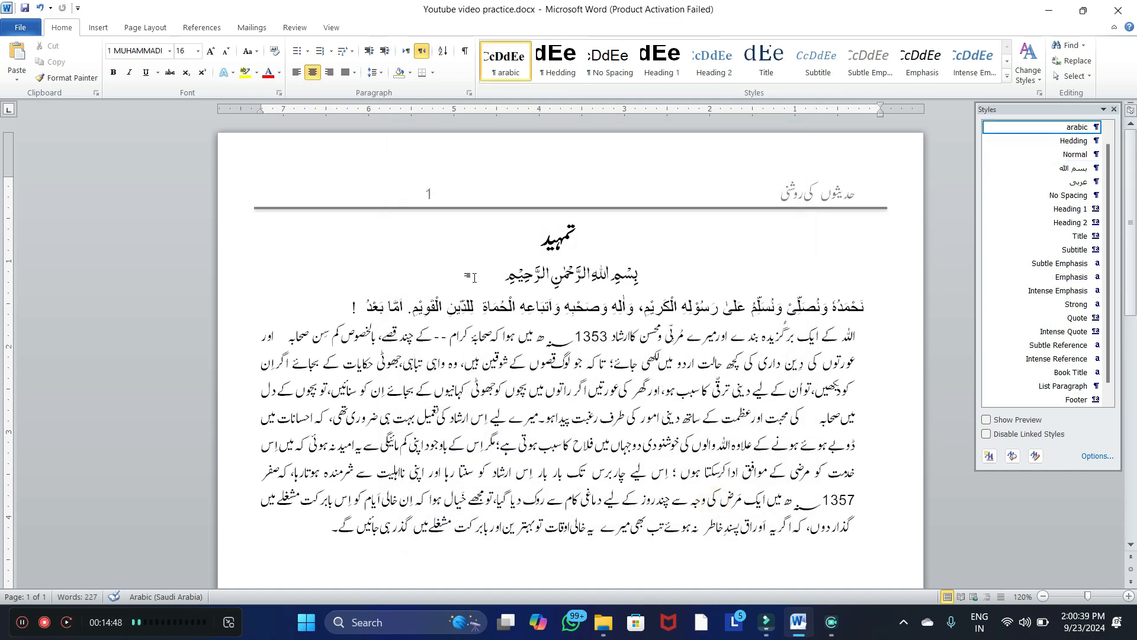
Apply the arabic style to the Arabic line directly above the Urdu body paragraph
{"action": "left_click", "coordinate": [358, 313]}
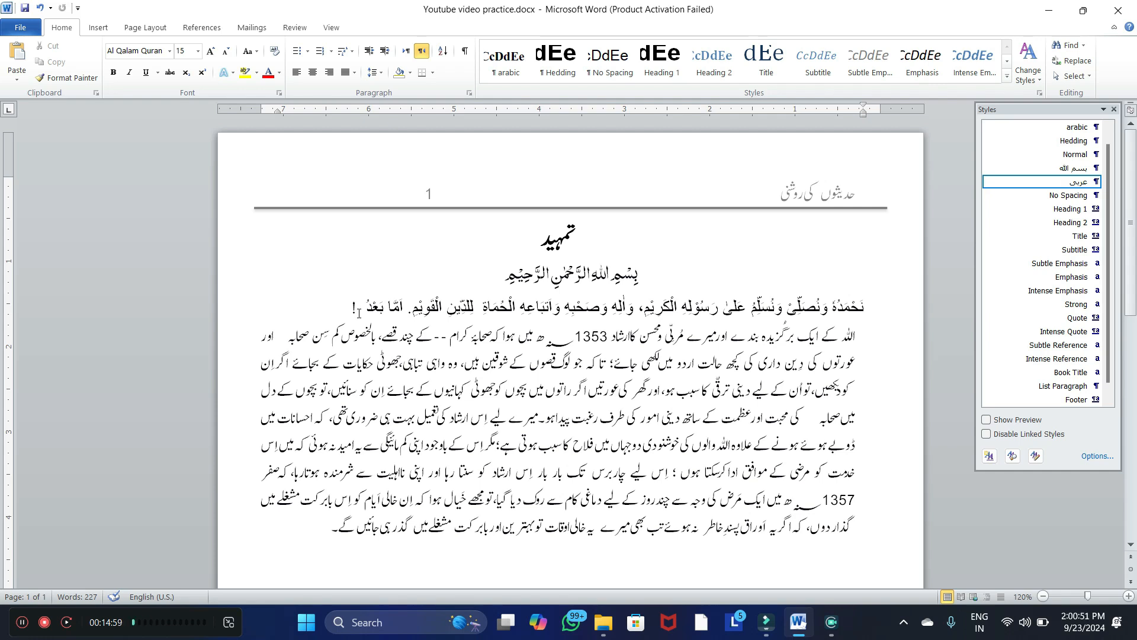
{"action": "left_click", "coordinate": [529, 272]}
{"action": "left_click", "coordinate": [362, 309]}
{"action": "key", "text": "ctrl+z"}
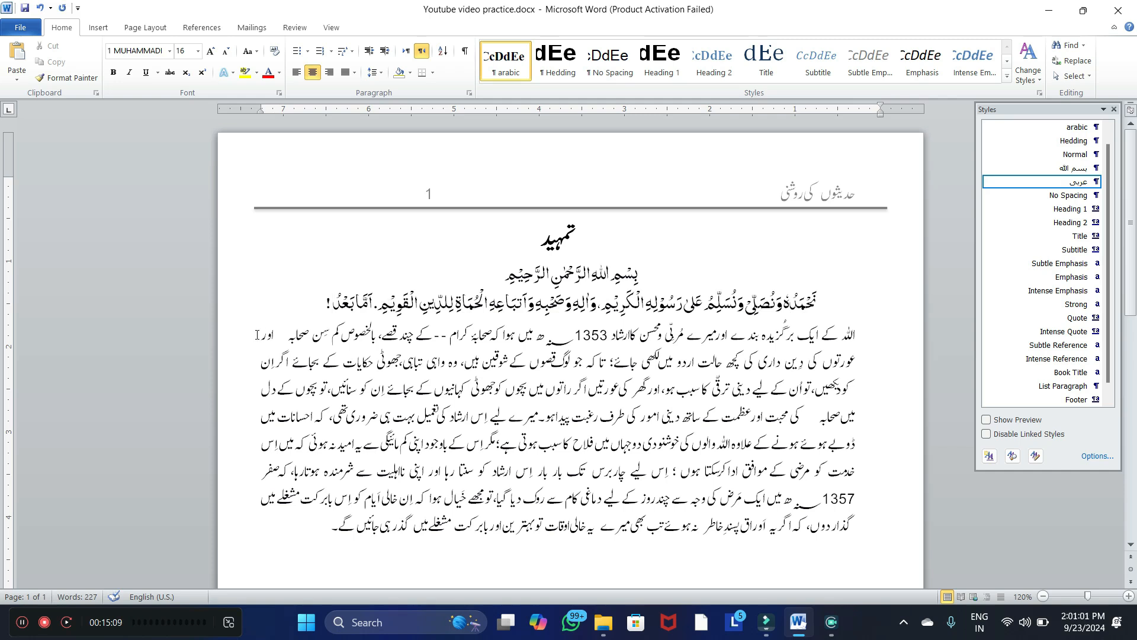
Copy the whole Urdu body paragraph and paste a duplicate on a new line below it
{"action": "left_click", "coordinate": [604, 455]}
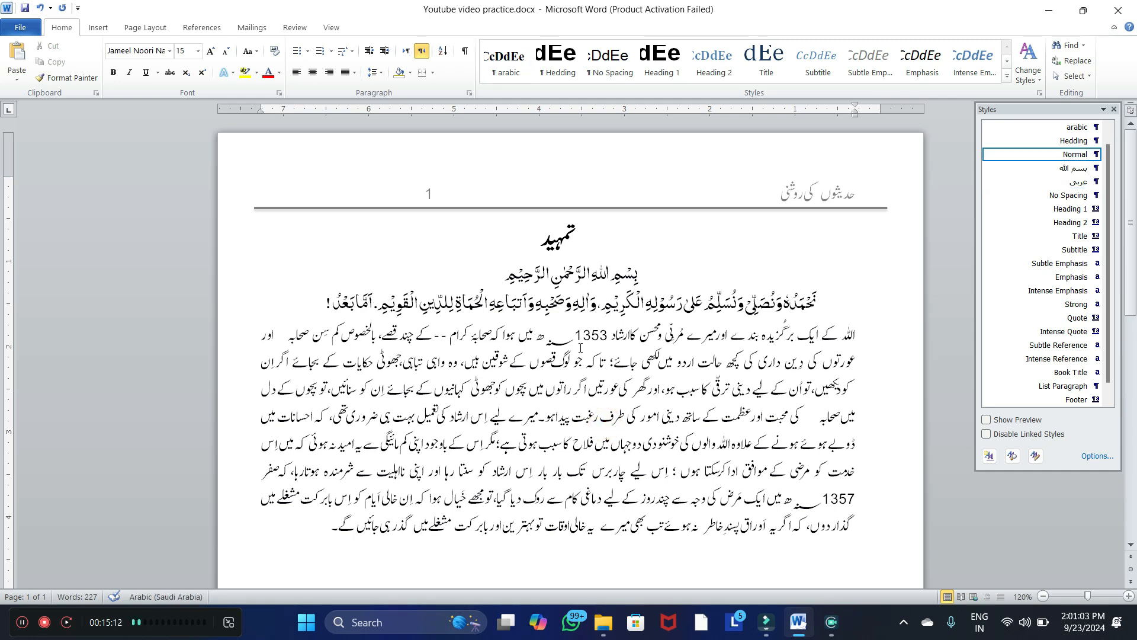
{"action": "left_click_drag", "start_coordinate": [332, 524], "coordinate": [841, 414]}
{"action": "left_click_drag", "start_coordinate": [865, 328], "coordinate": [850, 342]}
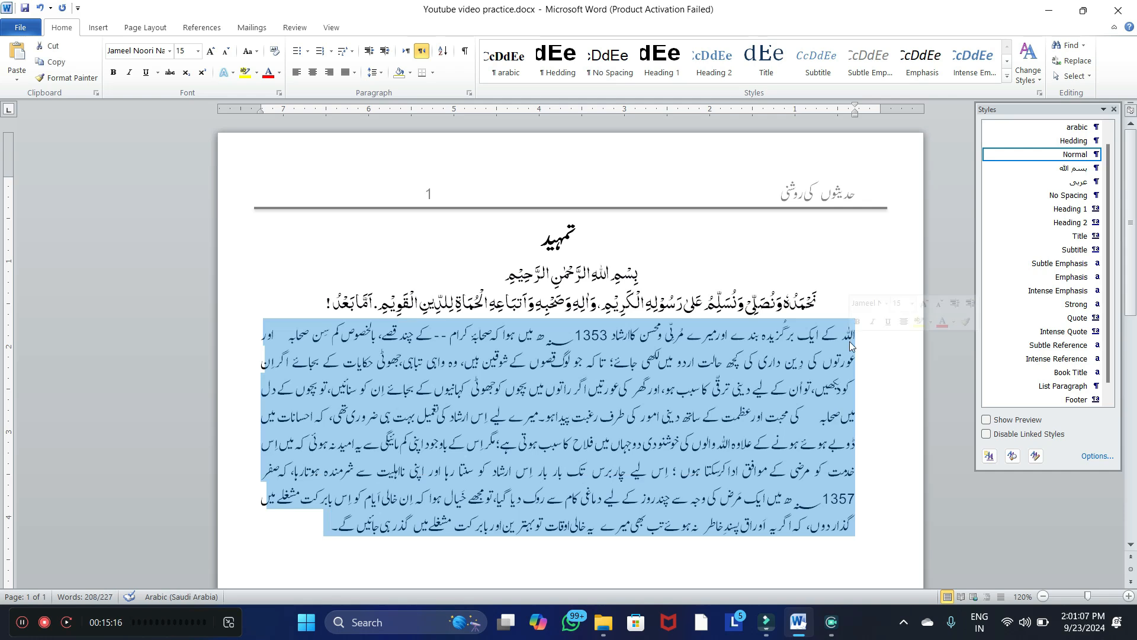
{"action": "left_click", "coordinate": [334, 526]}
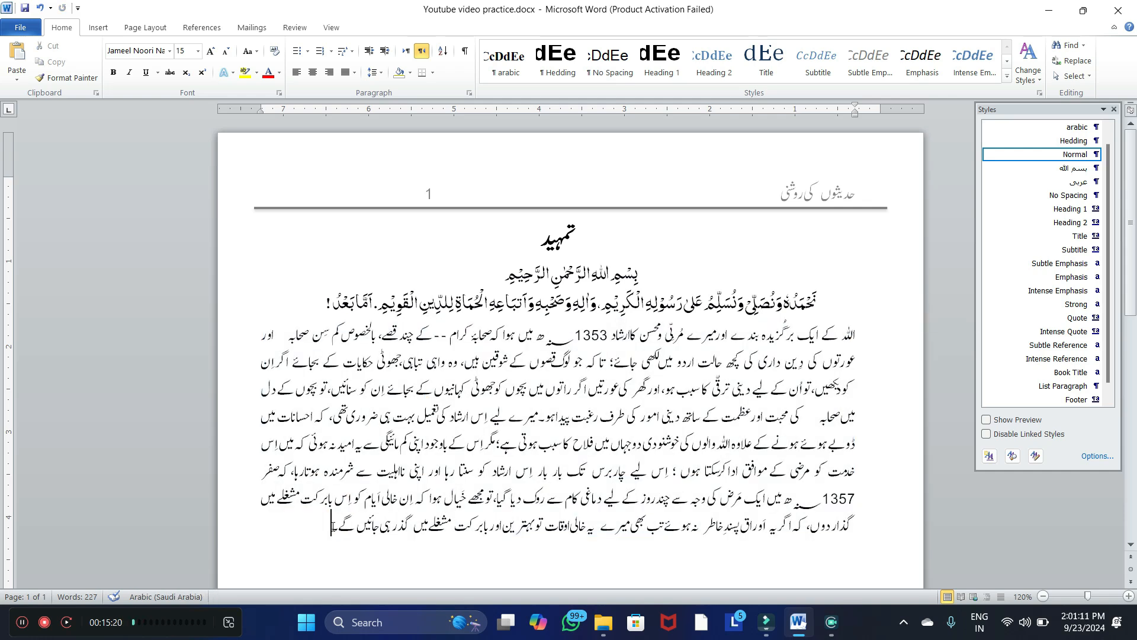
{"action": "key", "text": "Return"}
{"action": "key", "text": "ctrl+v"}
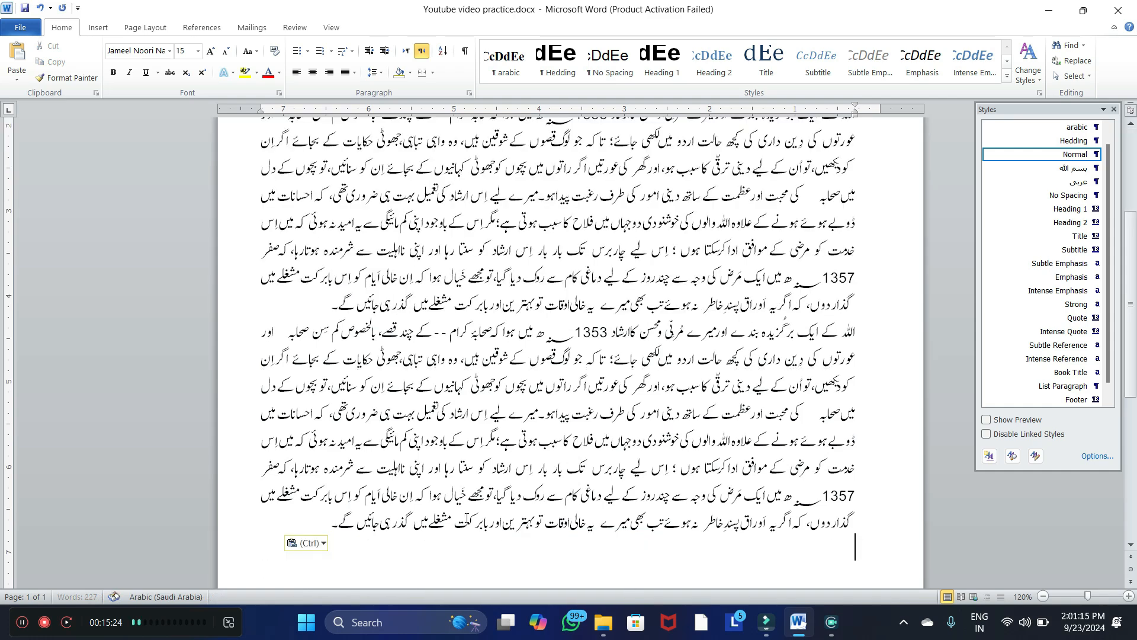
Start a new paragraph style based on the Urdu body text and name it Urdu metter
{"action": "left_click_drag", "start_coordinate": [330, 523], "coordinate": [858, 154]}
{"action": "left_click", "coordinate": [787, 201]}
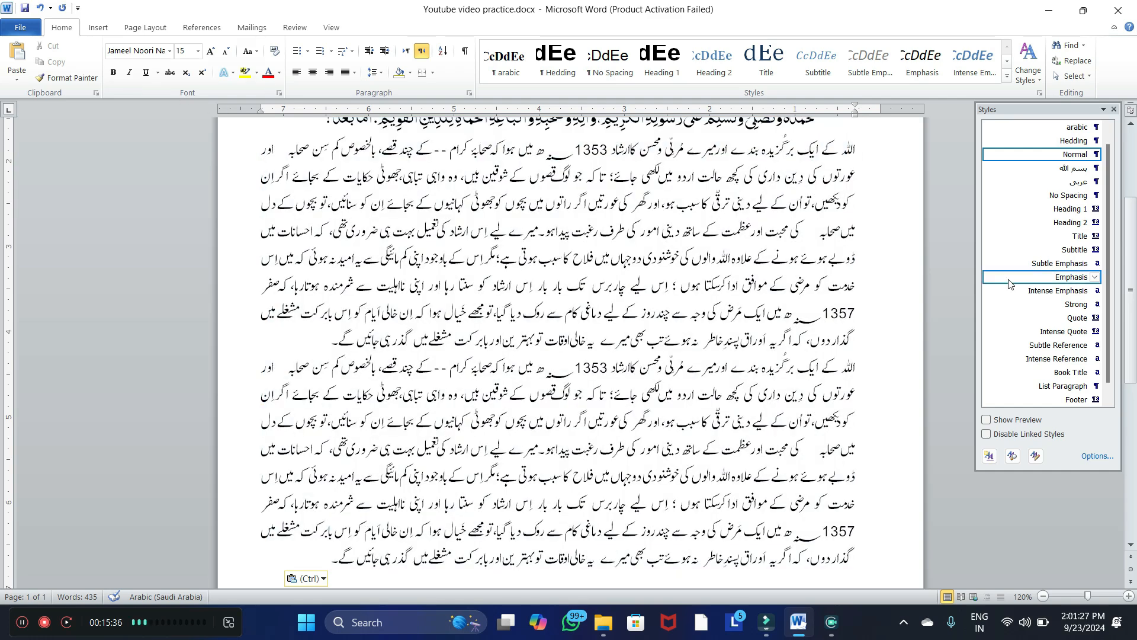
{"action": "left_click", "coordinate": [990, 457]}
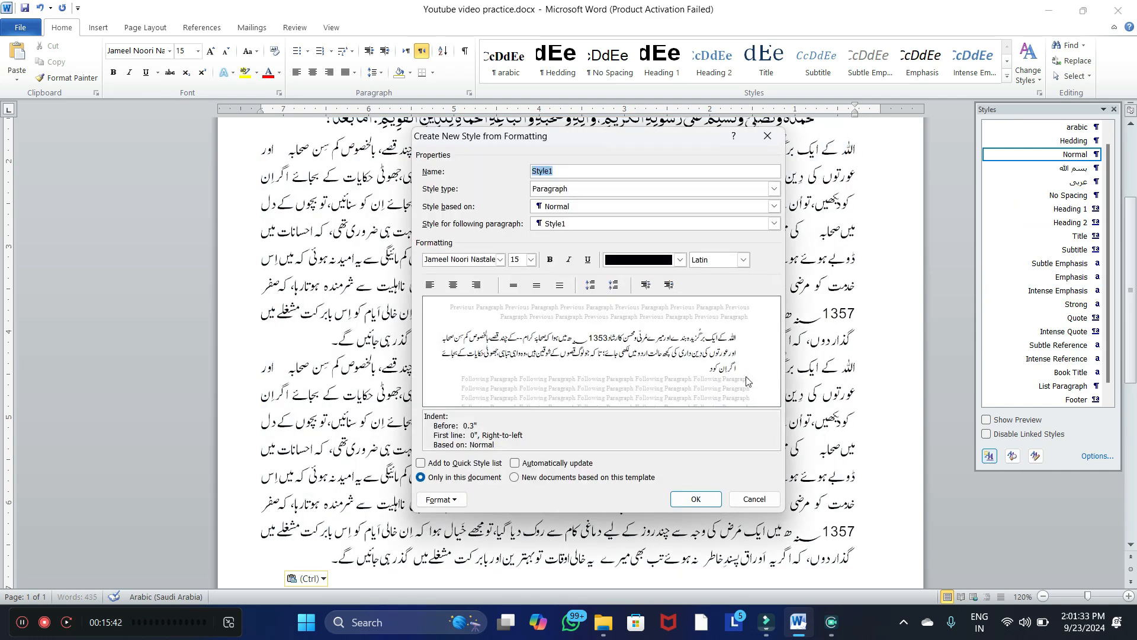
{"action": "left_click", "coordinate": [574, 170]}
{"action": "double_click", "coordinate": [575, 170]}
{"action": "type", "text": "Urdu metter"}
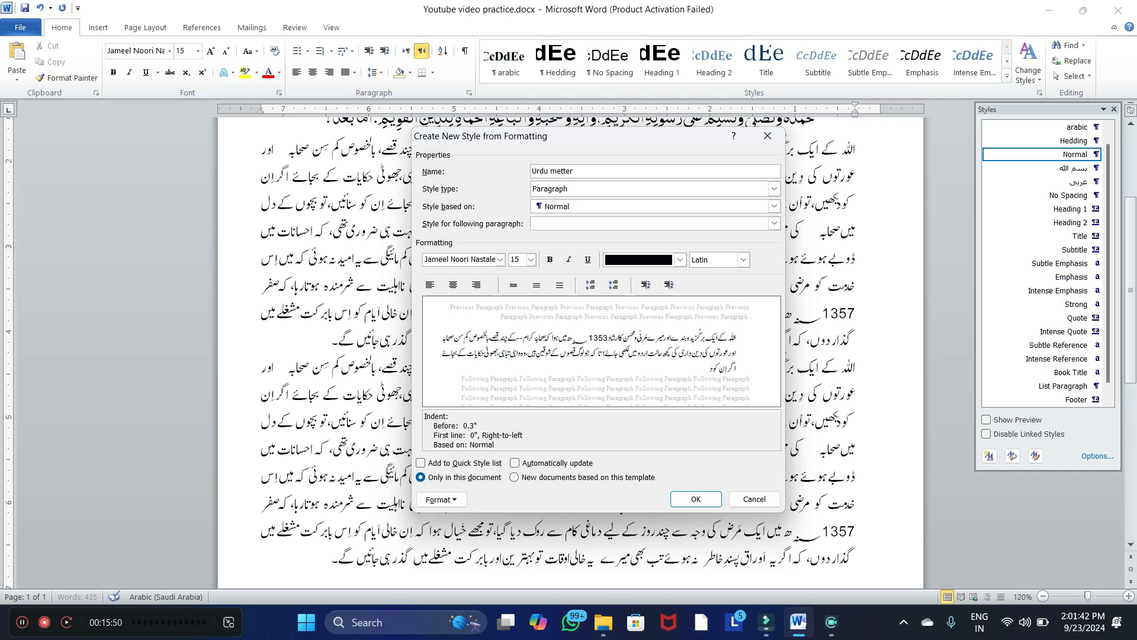
Apply the Urdu metter style's formatting to all scripts and set its font size to 18 pt
{"action": "left_click", "coordinate": [743, 259]}
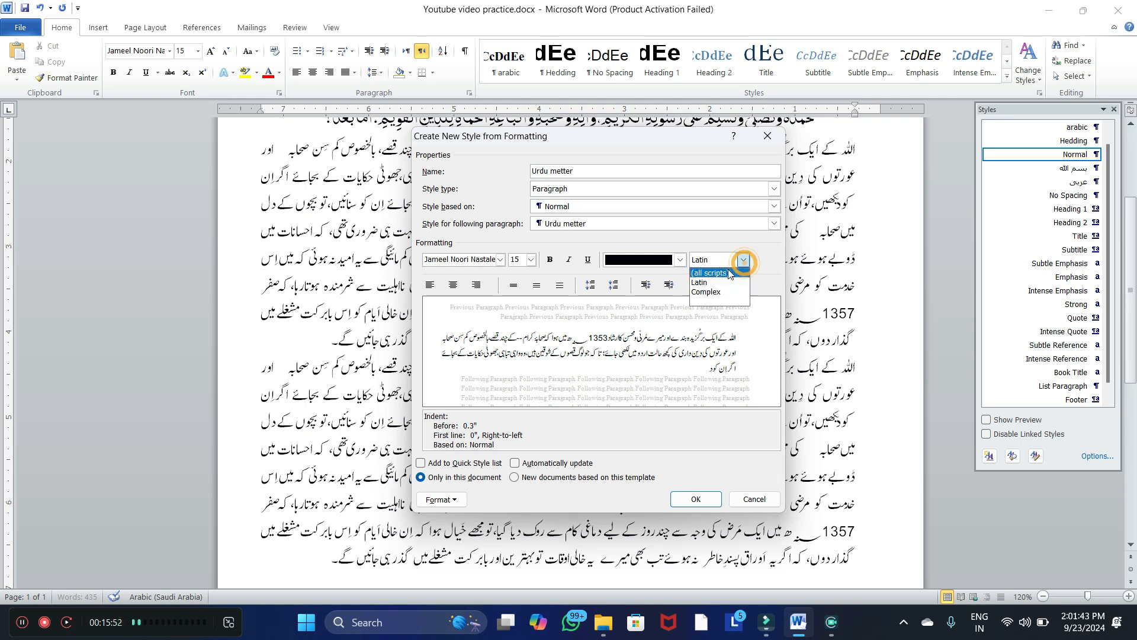
{"action": "left_click", "coordinate": [709, 273]}
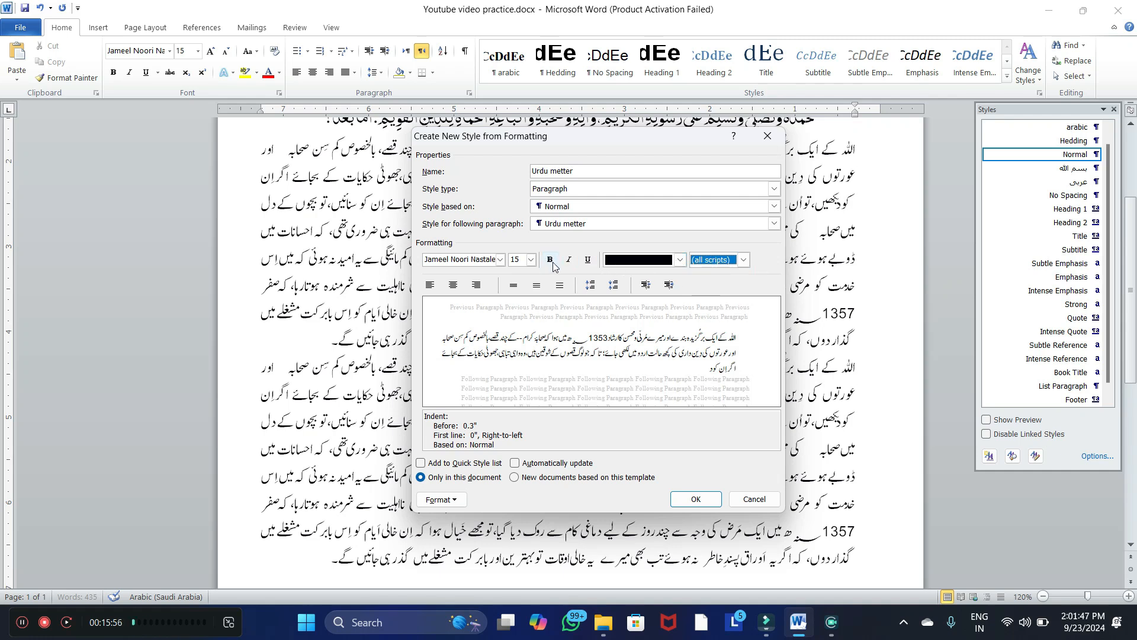
{"action": "left_click", "coordinate": [530, 259]}
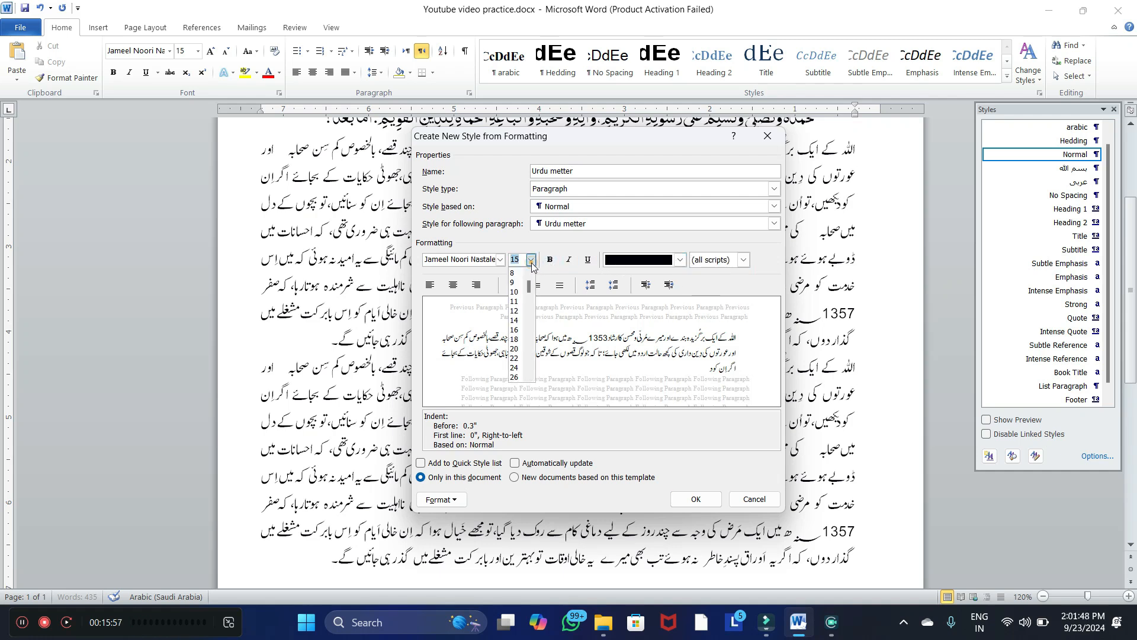
{"action": "left_click", "coordinate": [514, 339]}
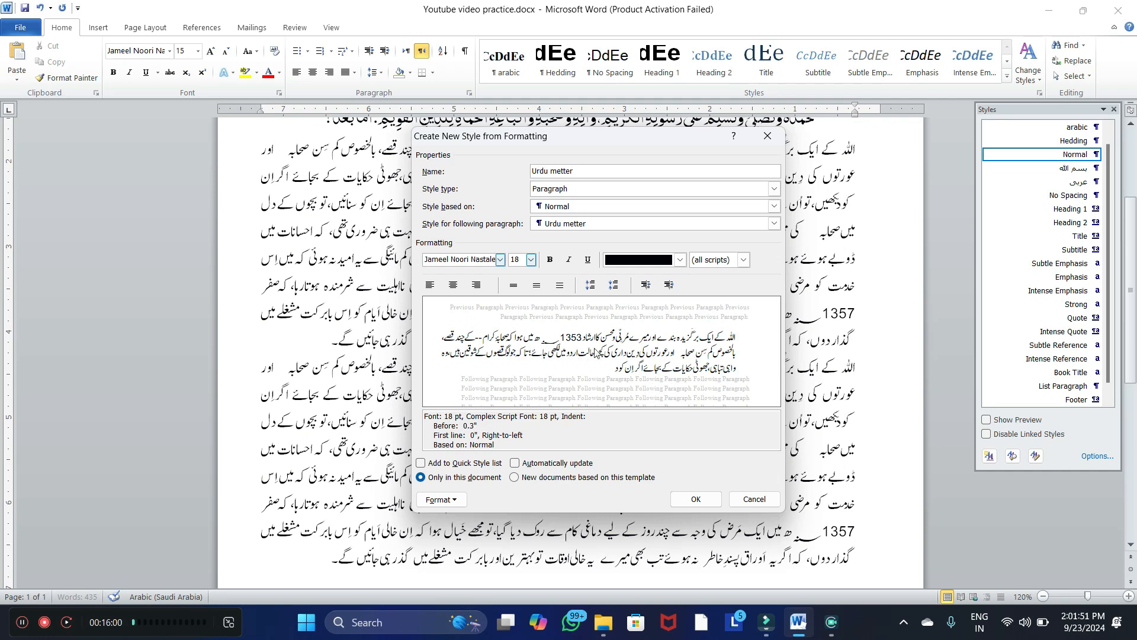
Try to keep Jameel Noori Nastaleeq as the Urdu metter font and add the style to the Quick Style list
{"action": "left_click", "coordinate": [501, 260]}
{"action": "left_click", "coordinate": [500, 259]}
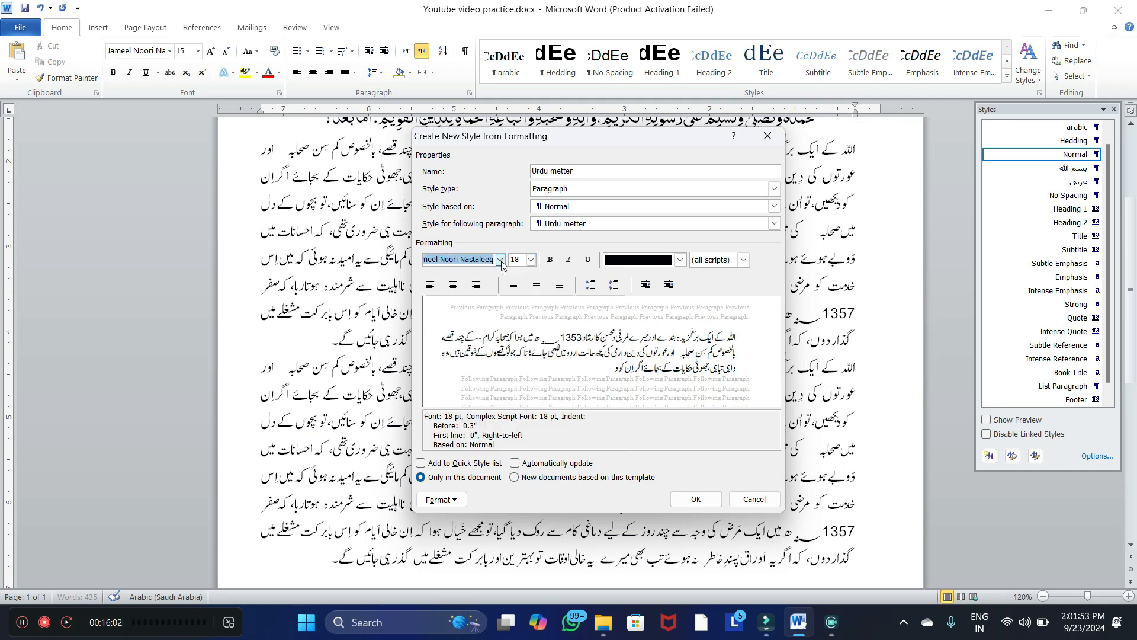
{"action": "left_click", "coordinate": [420, 463]}
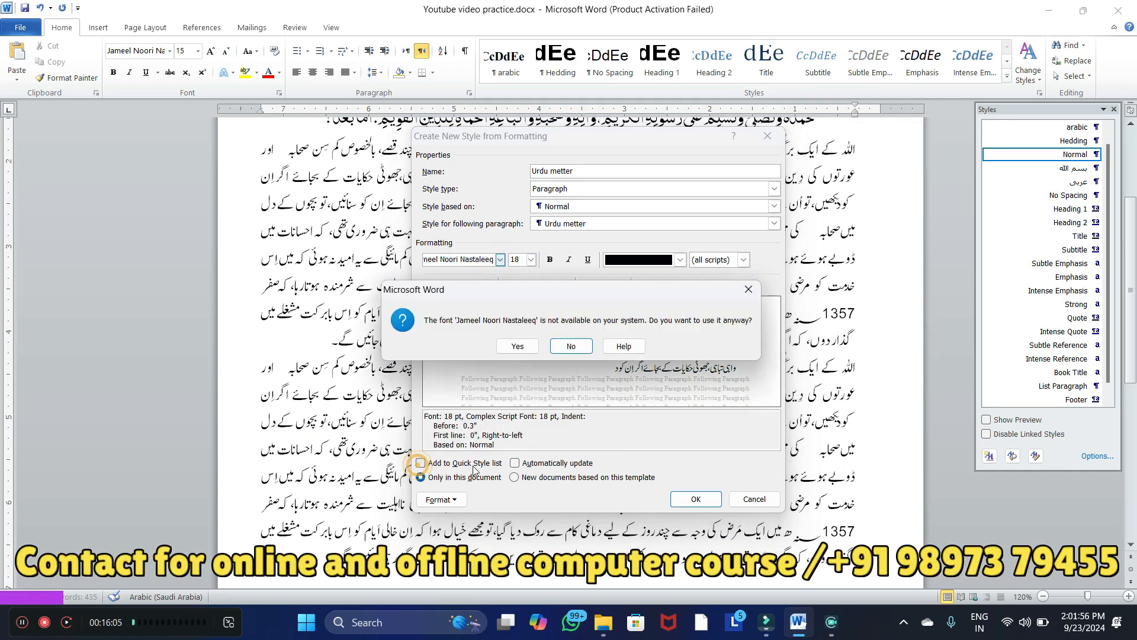
{"action": "left_click", "coordinate": [749, 289]}
Set the Urdu metter style's paragraph alignment to Justified and its indentation before text to 0"
{"action": "left_click", "coordinate": [441, 500]}
{"action": "left_click", "coordinate": [463, 372]}
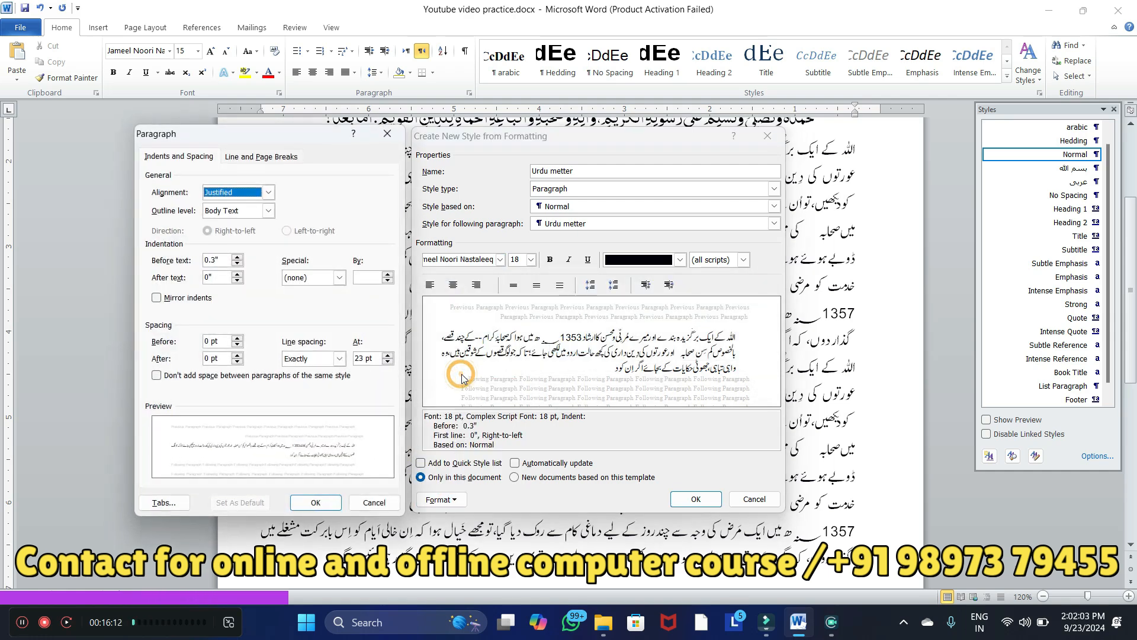
{"action": "left_click", "coordinate": [269, 193]}
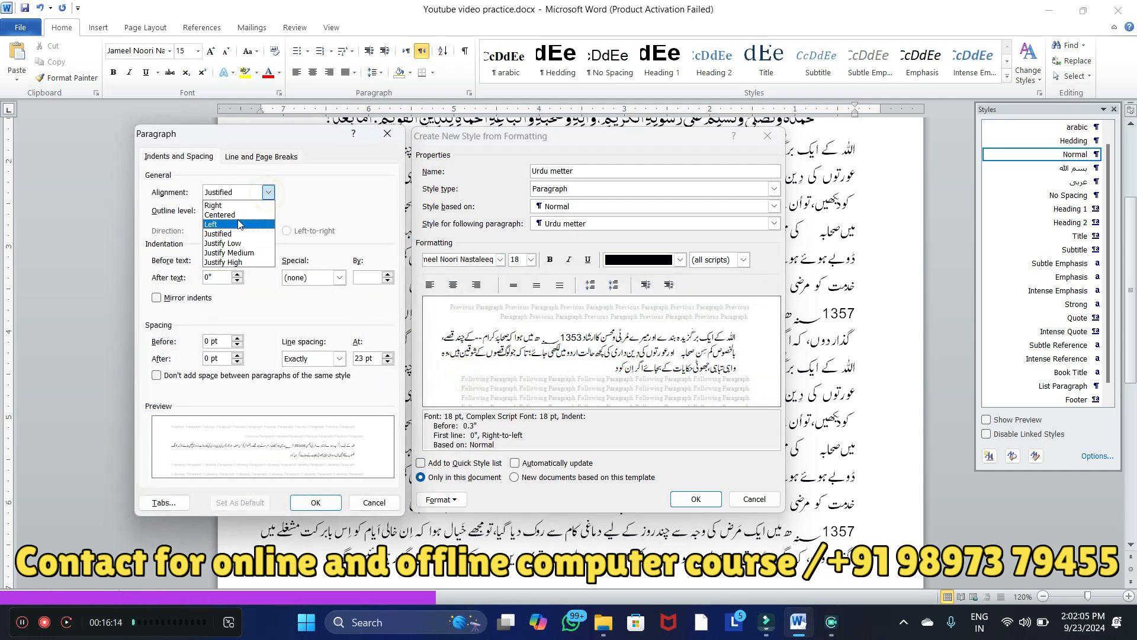
{"action": "left_click", "coordinate": [228, 235]}
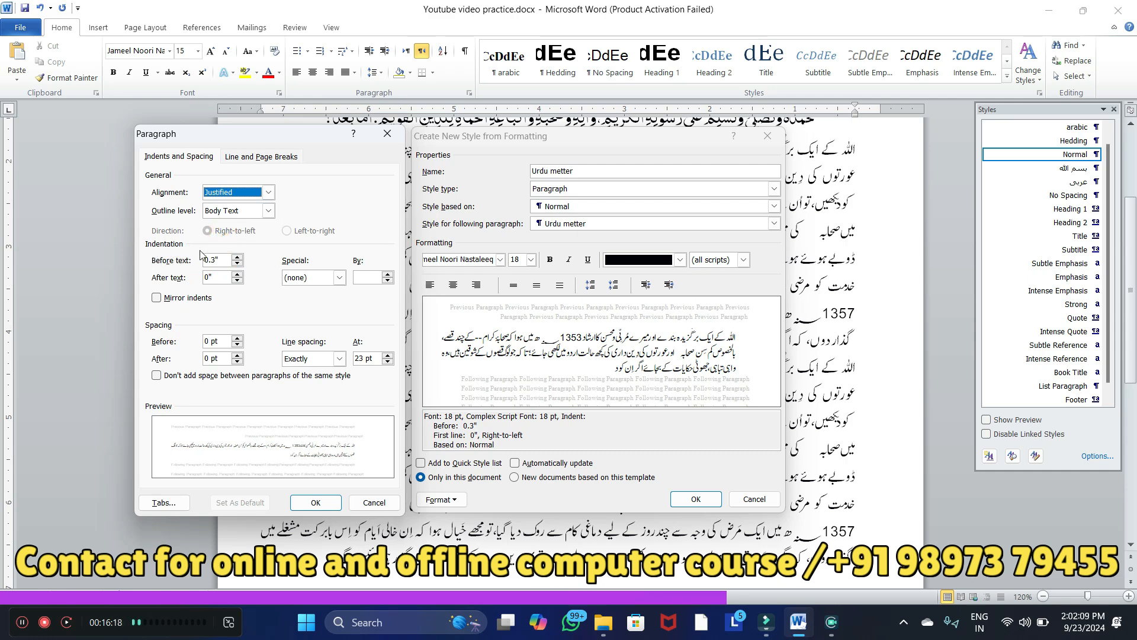
{"action": "left_click", "coordinate": [237, 263]}
{"action": "left_click", "coordinate": [238, 263]}
{"action": "left_click", "coordinate": [237, 263]}
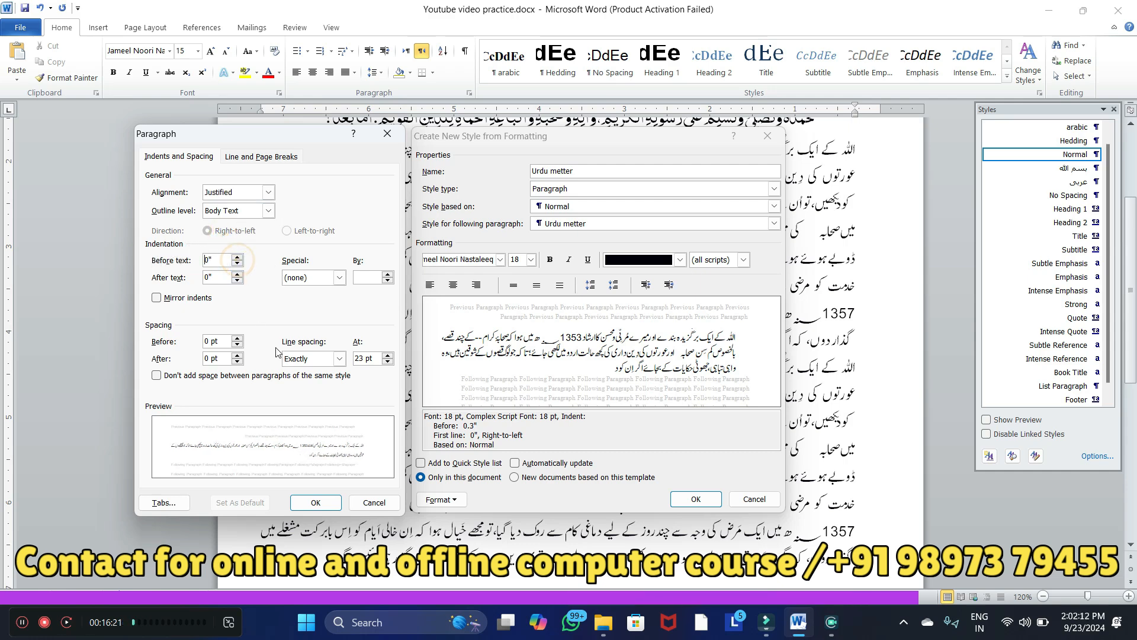
Give the Urdu metter style a special first-line indentation of 0.3"
{"action": "left_click", "coordinate": [339, 278]}
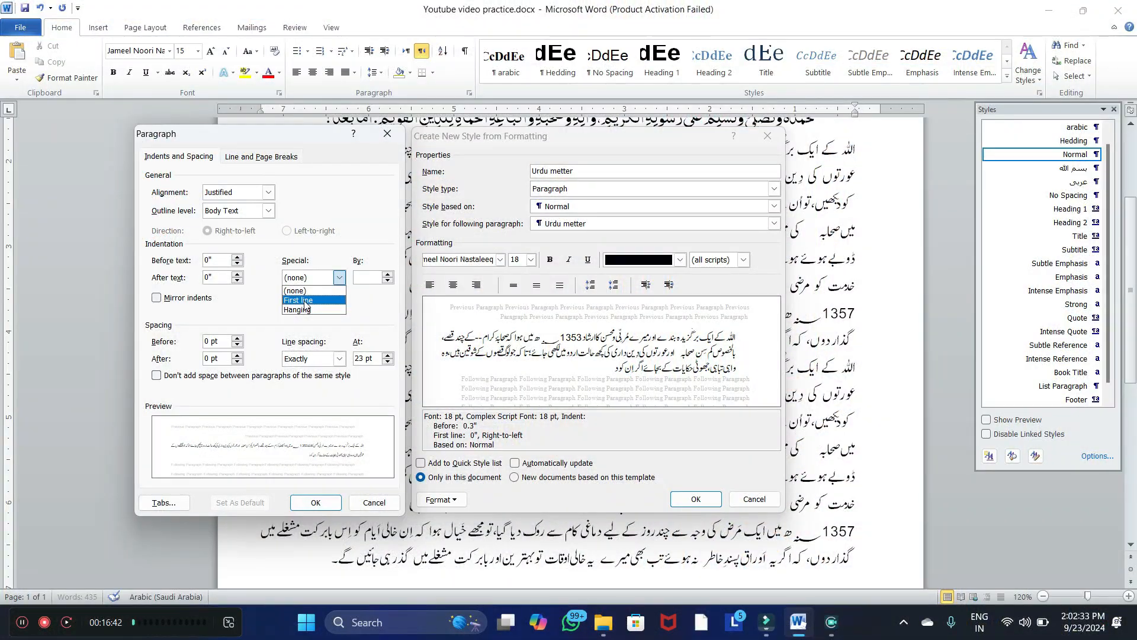
{"action": "left_click", "coordinate": [305, 302]}
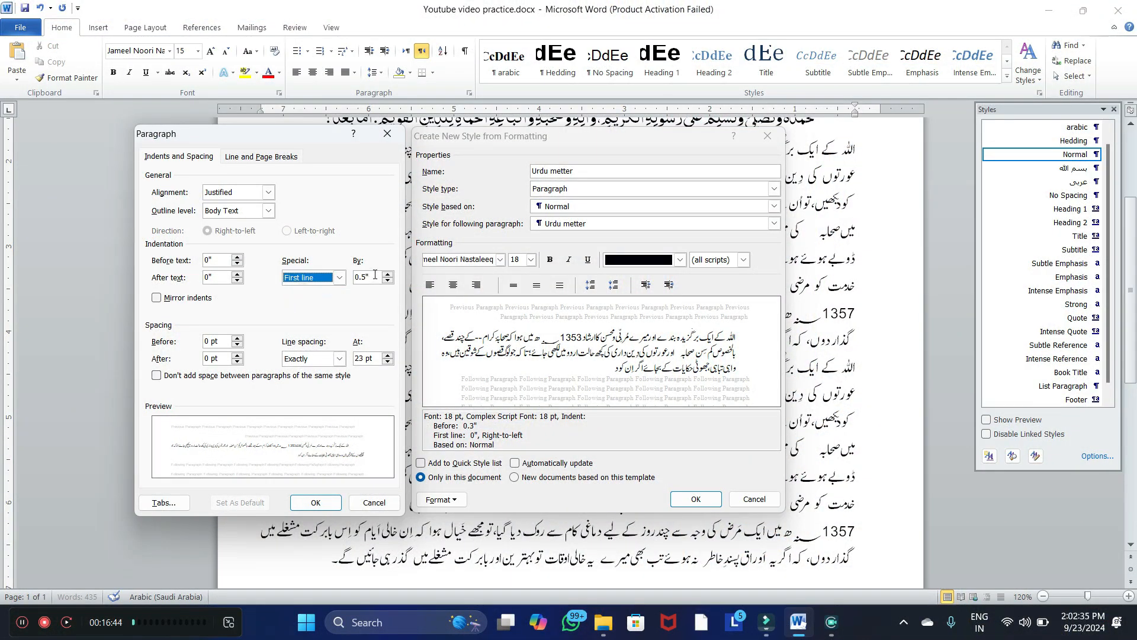
{"action": "key", "text": "Tab"}
{"action": "type", "text": "."}
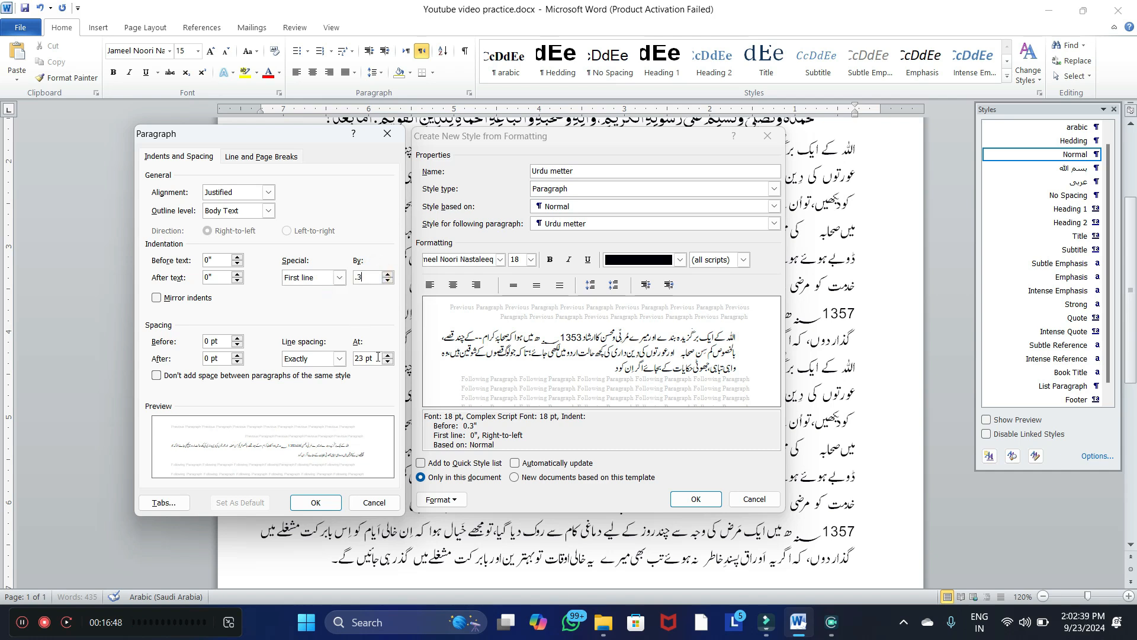
Set the Urdu metter style's line spacing to Single and don't add space between paragraphs of the same style
{"action": "left_click", "coordinate": [339, 359]}
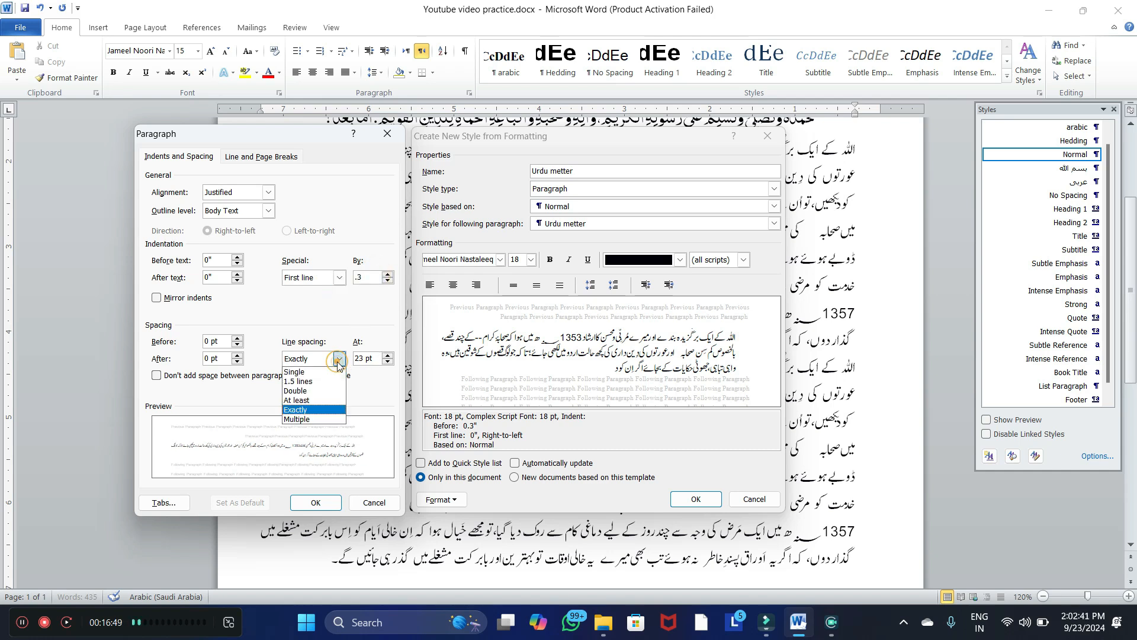
{"action": "left_click", "coordinate": [294, 372]}
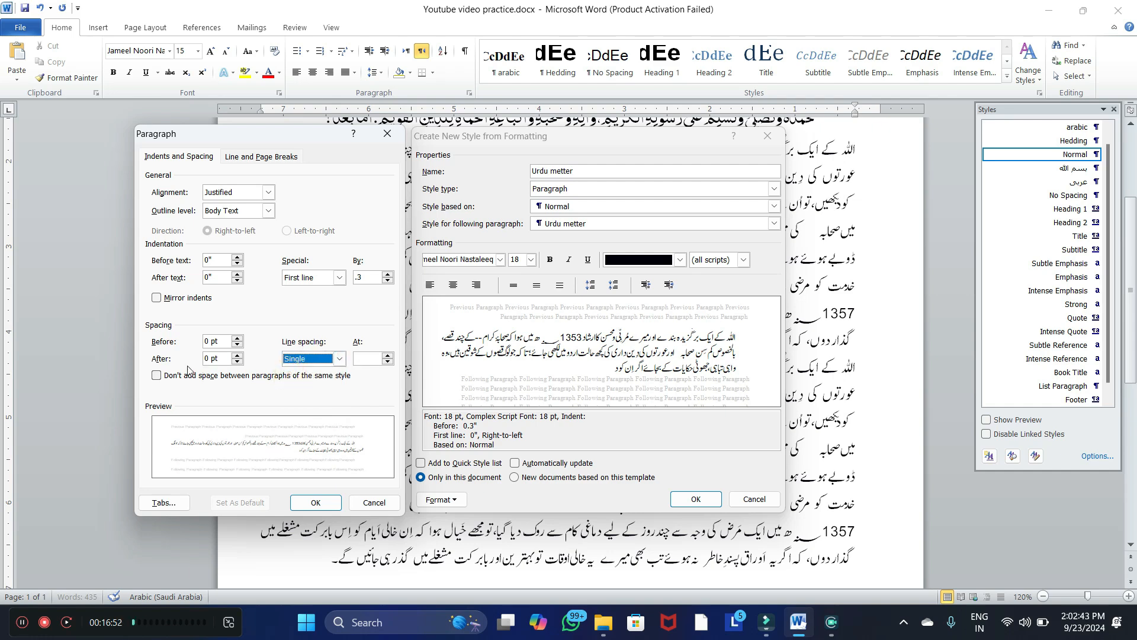
{"action": "left_click", "coordinate": [157, 376]}
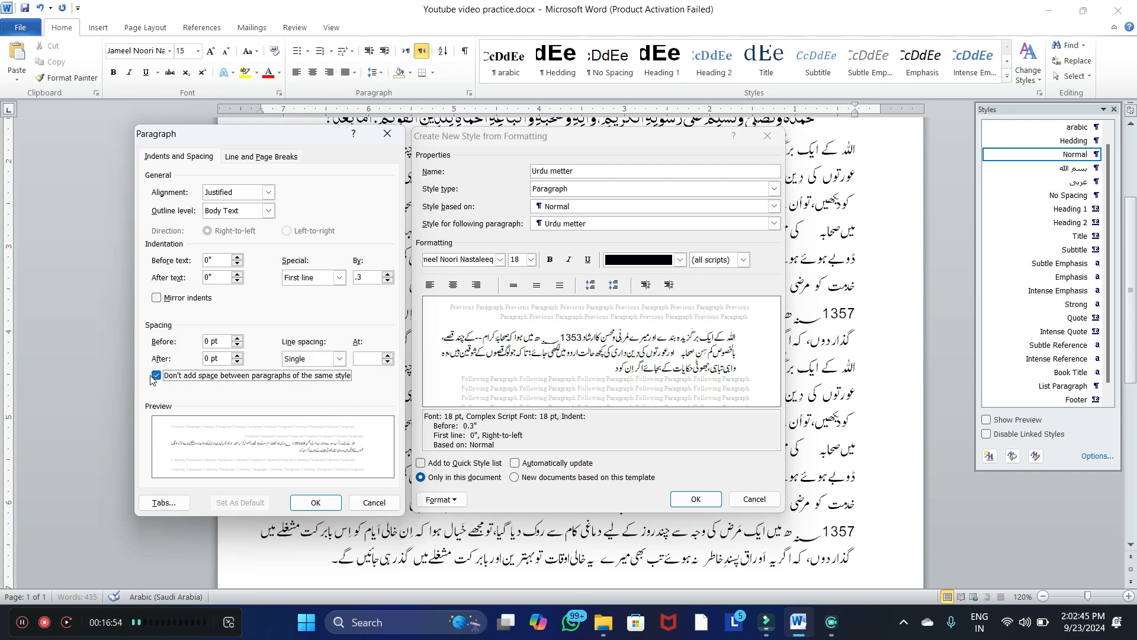
{"action": "left_click", "coordinate": [323, 511]}
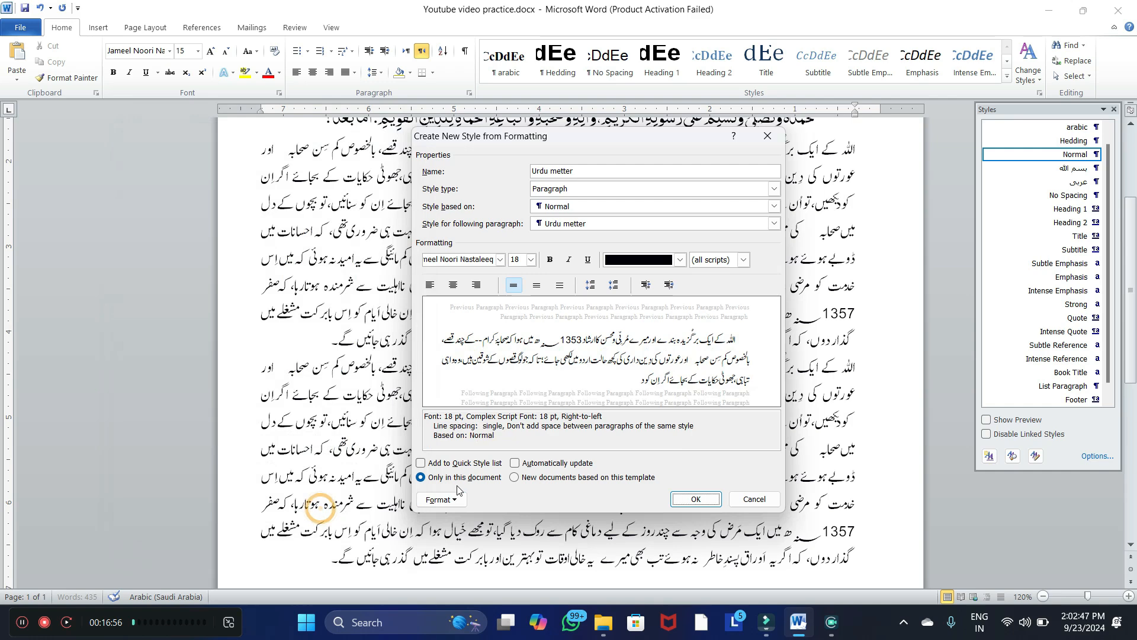
Check Ctrl+U as the shortcut key of the Urdu metter style in the keyboard customization settings
{"action": "left_click", "coordinate": [454, 502]}
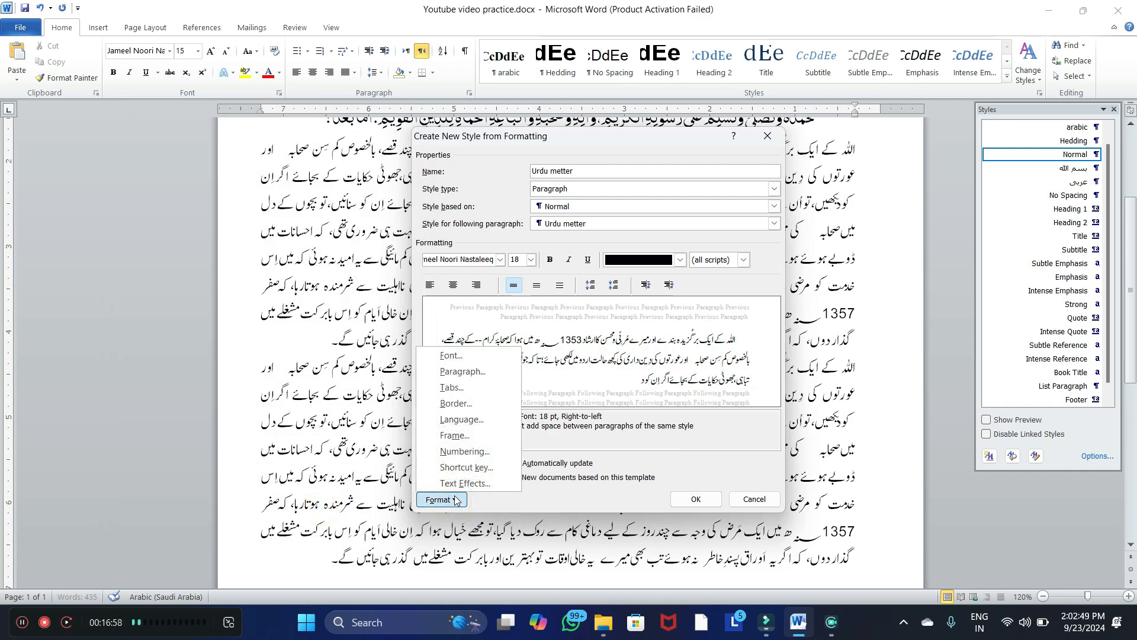
{"action": "left_click", "coordinate": [455, 468]}
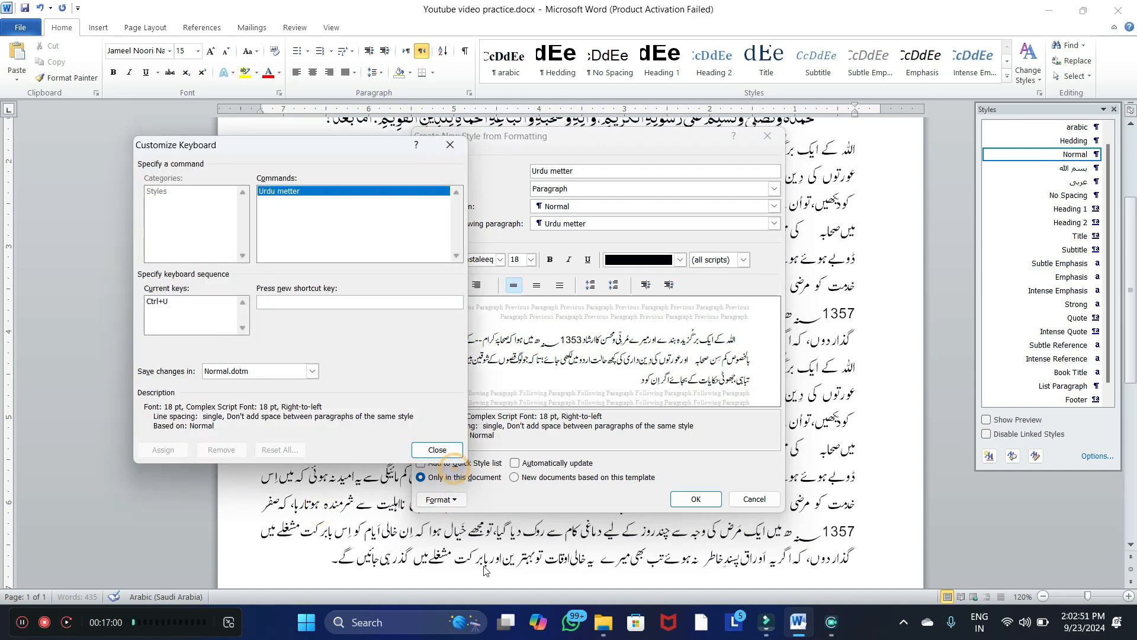
{"action": "left_click", "coordinate": [269, 302]}
{"action": "key", "text": "ctrl+u"}
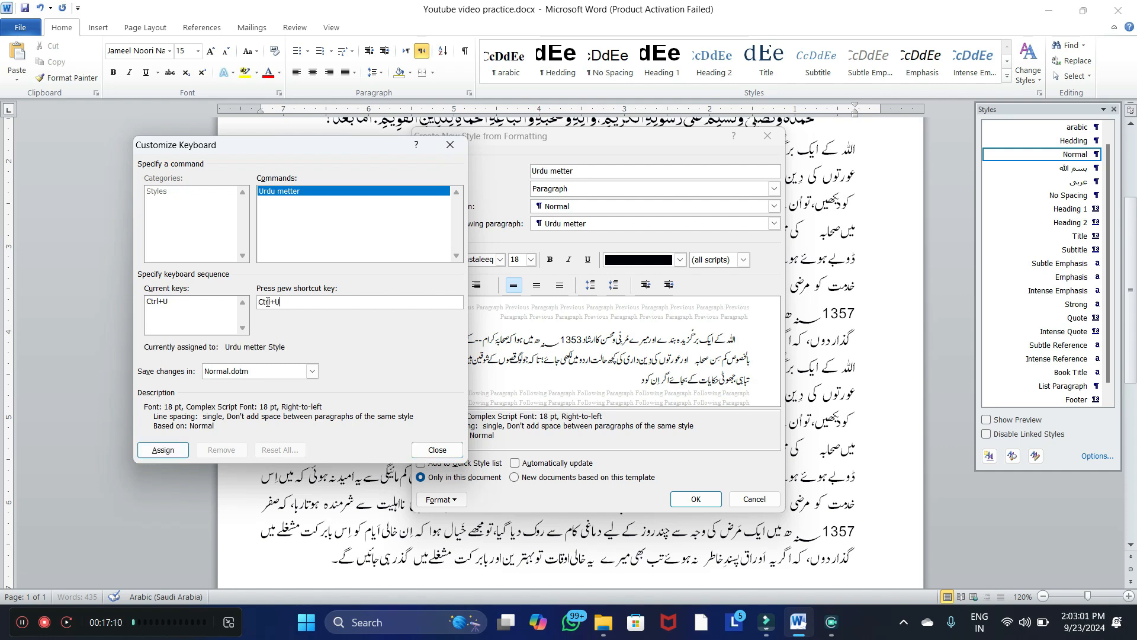
{"action": "left_click", "coordinate": [160, 302]}
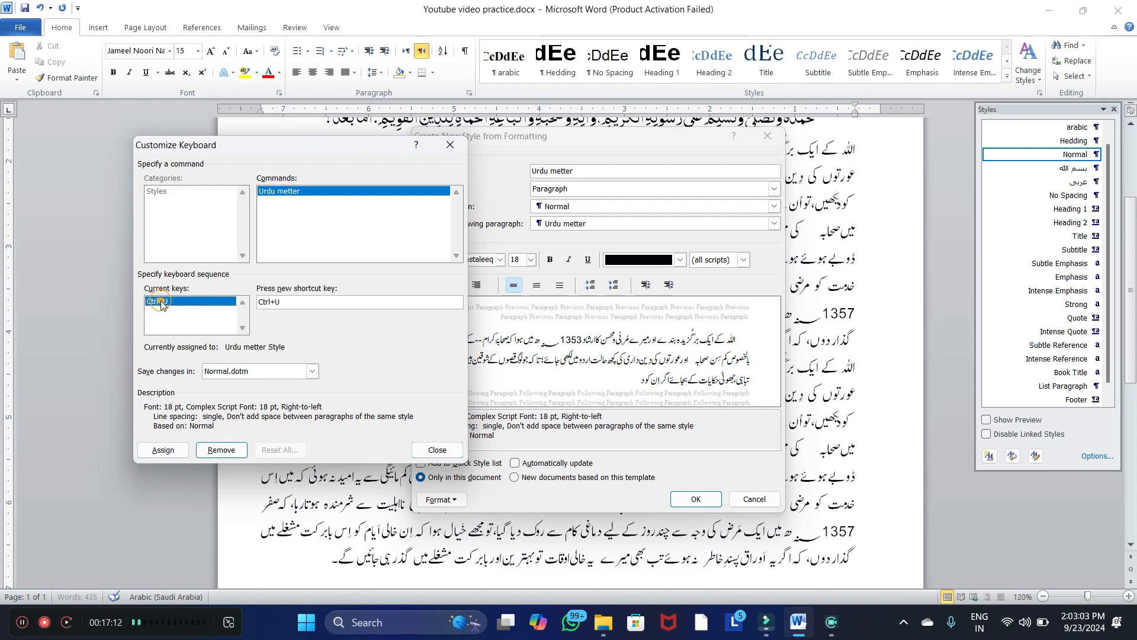
{"action": "left_click", "coordinate": [437, 451]}
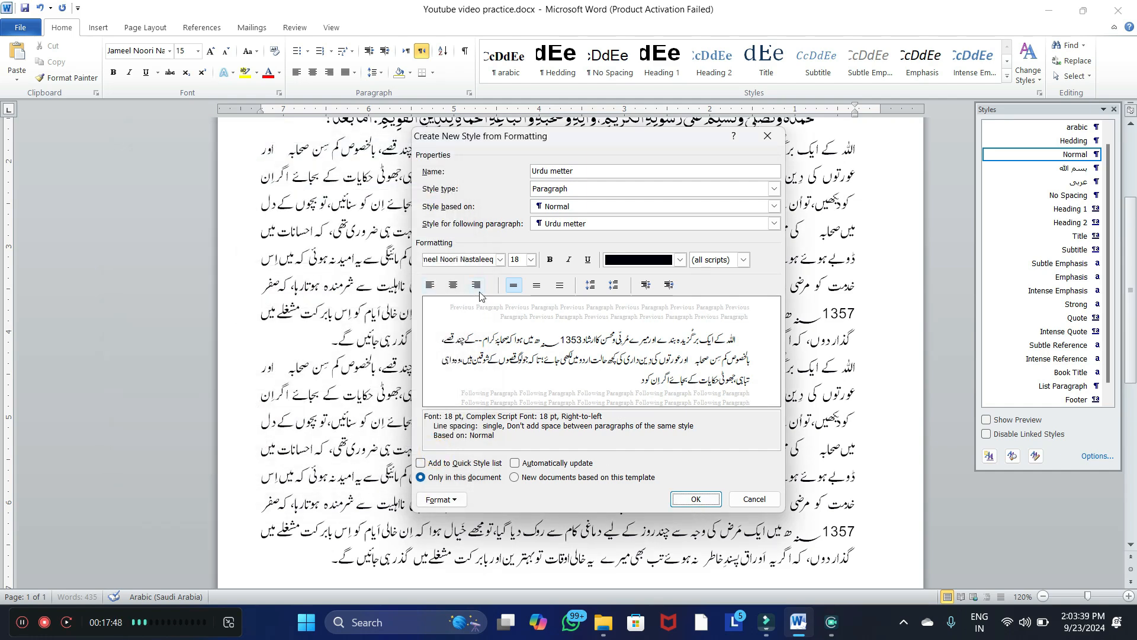
Keep the Urdu metter style's paragraph alignment as Justified and create the style
{"action": "left_click", "coordinate": [449, 502]}
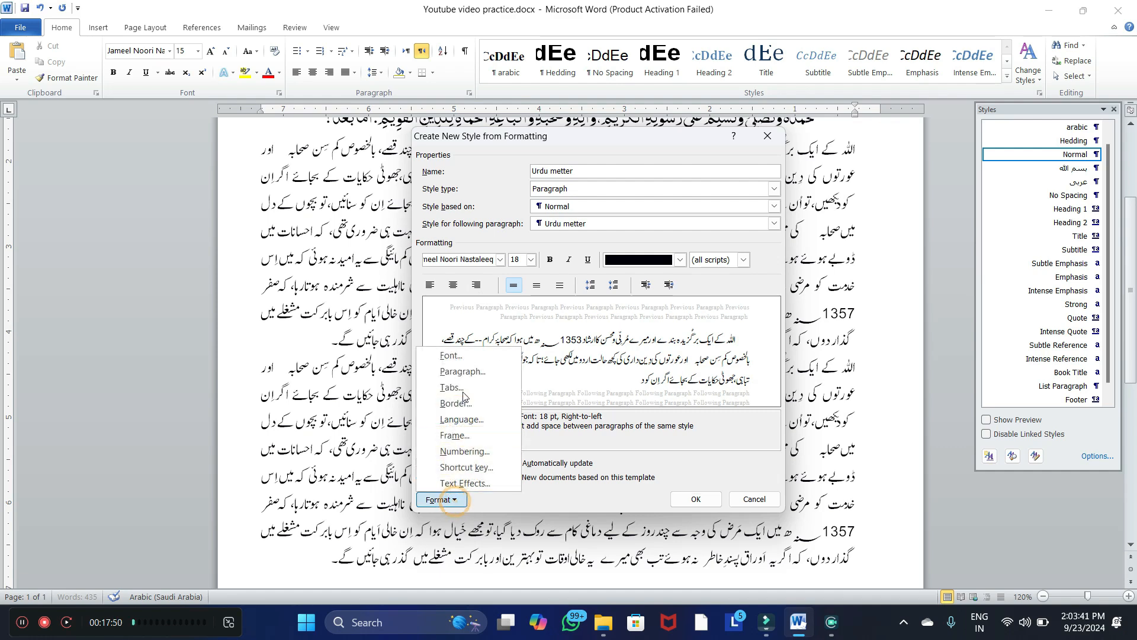
{"action": "left_click", "coordinate": [462, 377]}
{"action": "left_click", "coordinate": [269, 192]}
{"action": "left_click", "coordinate": [269, 193]}
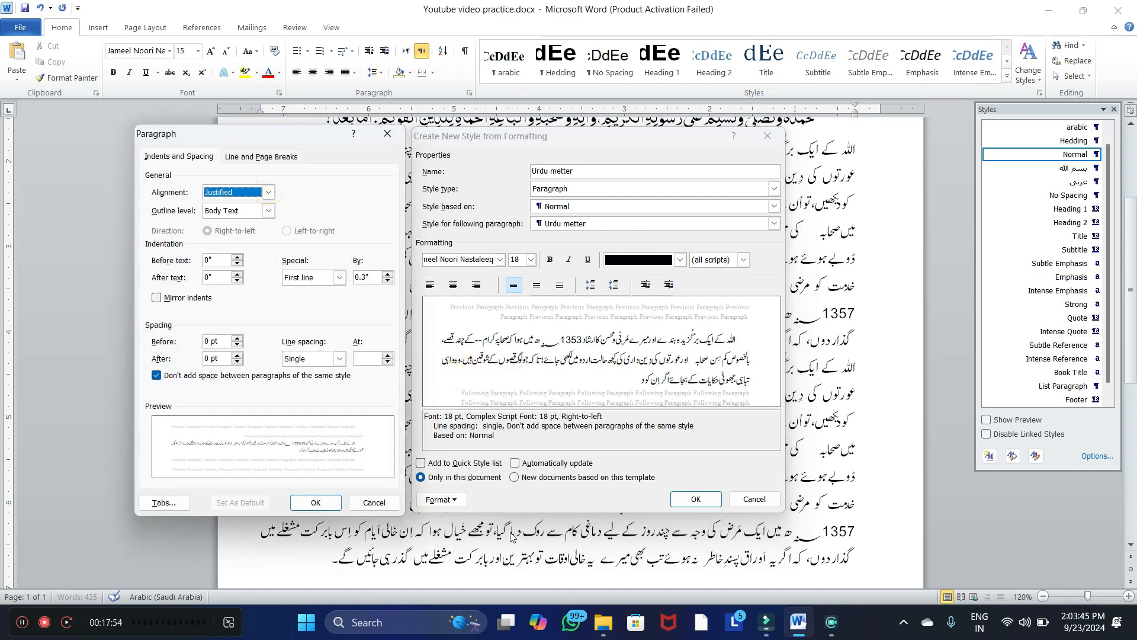
{"action": "left_click", "coordinate": [317, 503]}
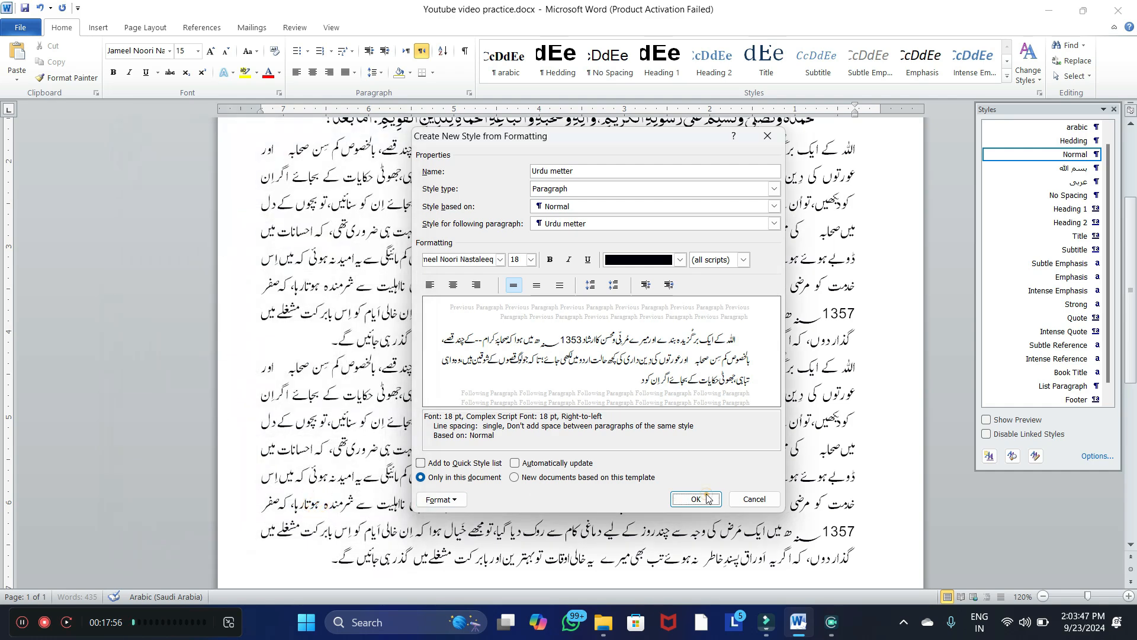
{"action": "left_click", "coordinate": [710, 500]}
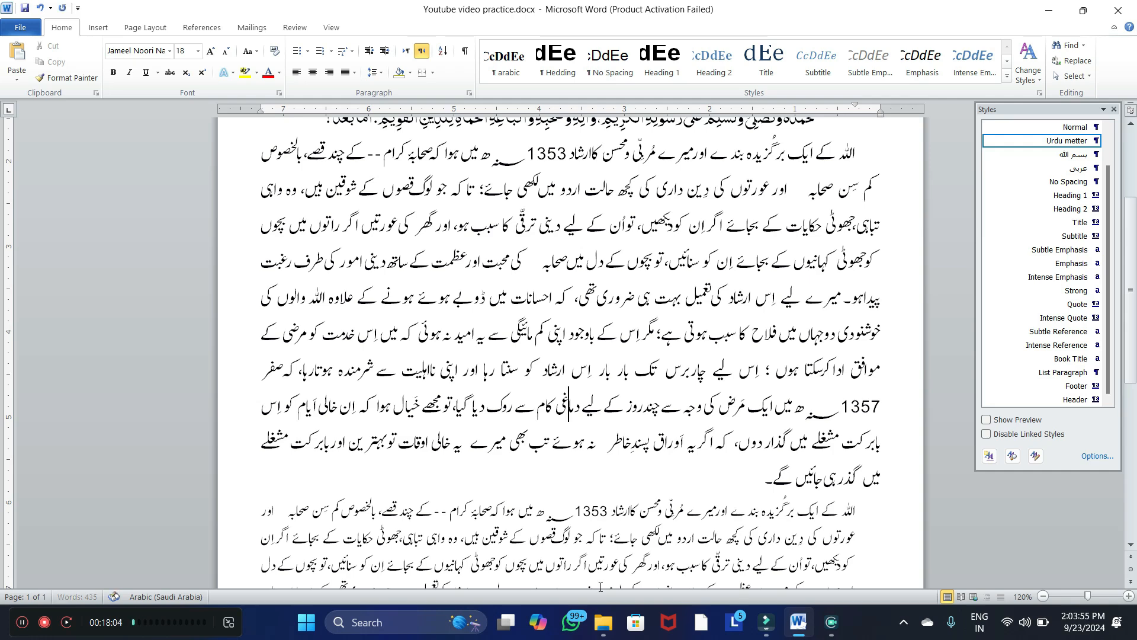
Apply the Urdu metter style to the second Urdu body paragraph
{"action": "scroll", "coordinate": [595, 512], "scroll_direction": "down", "scroll_amount": 1}
{"action": "scroll", "coordinate": [683, 491], "scroll_direction": "down", "scroll_amount": 3}
{"action": "left_click", "coordinate": [653, 376]}
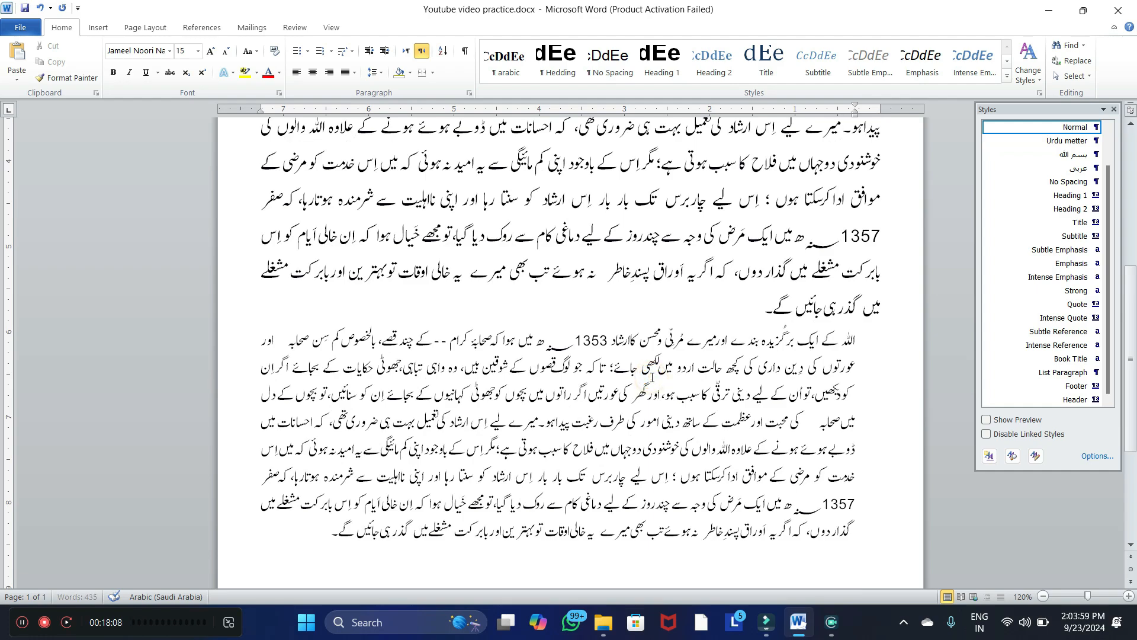
{"action": "key", "text": "ctrl+z"}
{"action": "scroll", "coordinate": [571, 352], "scroll_direction": "down", "scroll_amount": 6}
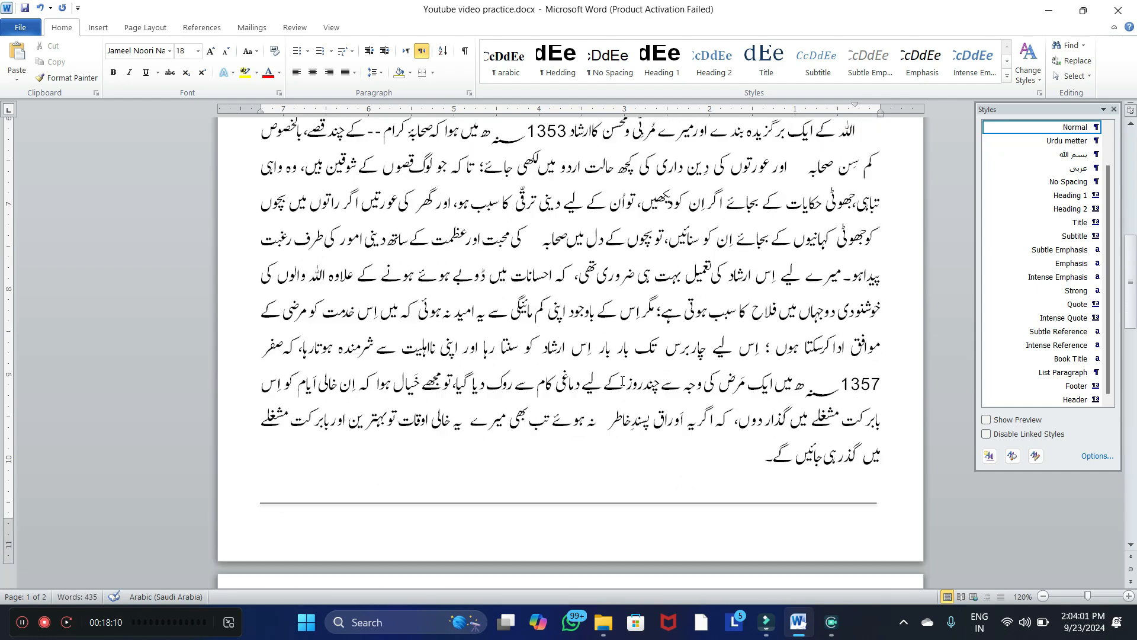
Examine the styles applied to the heading, the Arabic lines and both Urdu body paragraphs
{"action": "scroll", "coordinate": [570, 353], "scroll_direction": "up", "scroll_amount": 7}
{"action": "scroll", "coordinate": [657, 382], "scroll_direction": "up", "scroll_amount": 4}
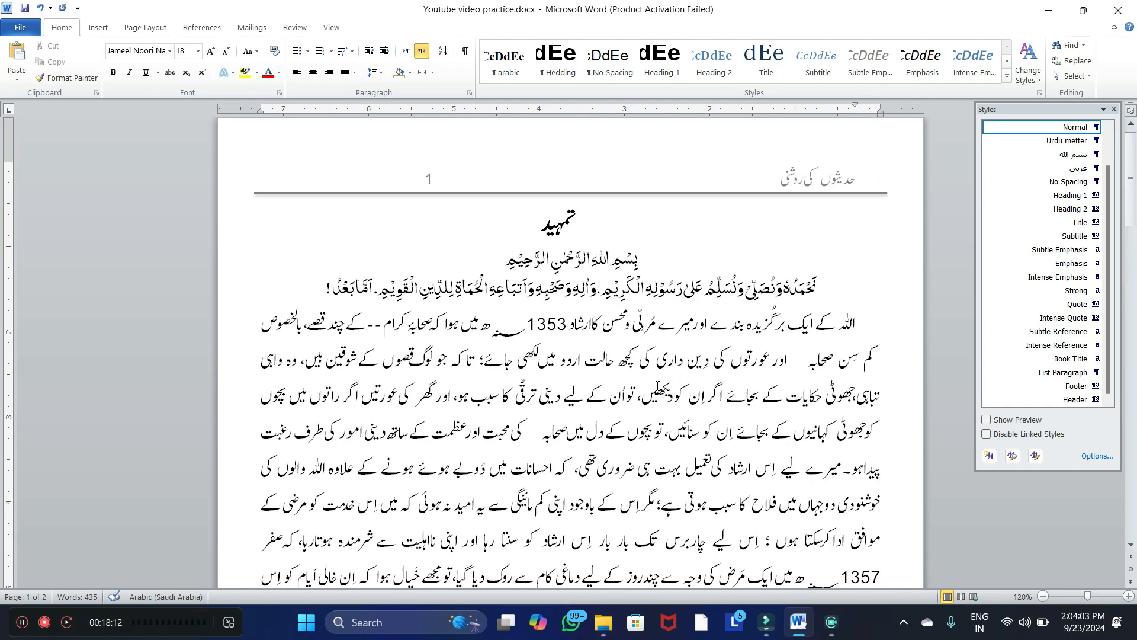
{"action": "left_click", "coordinate": [544, 243]}
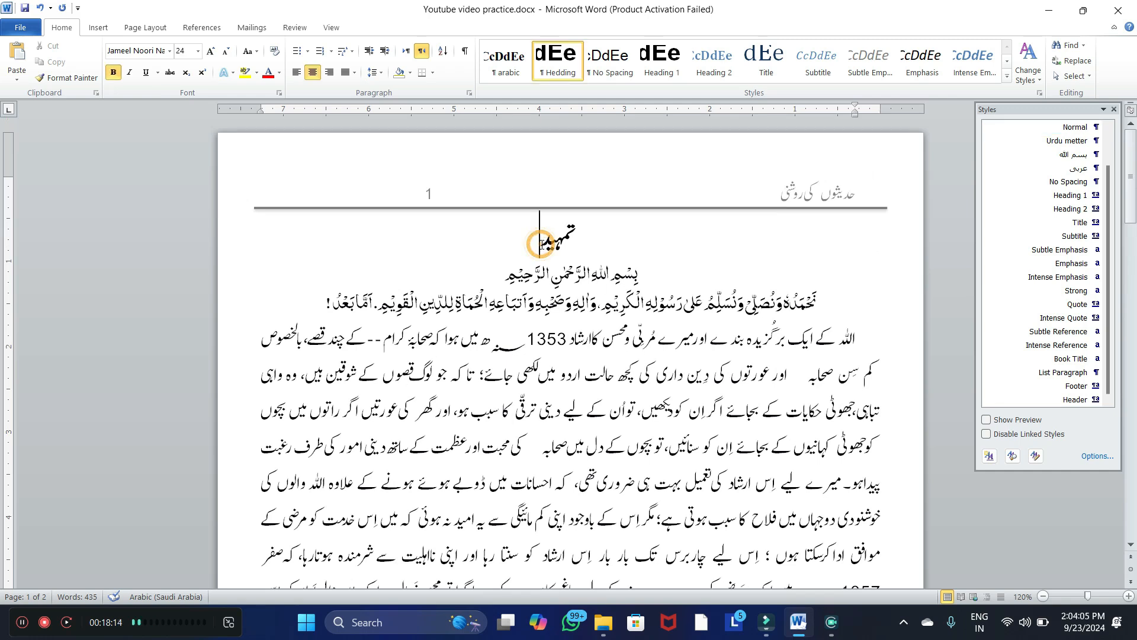
{"action": "left_click", "coordinate": [501, 276]}
{"action": "left_click", "coordinate": [478, 303]}
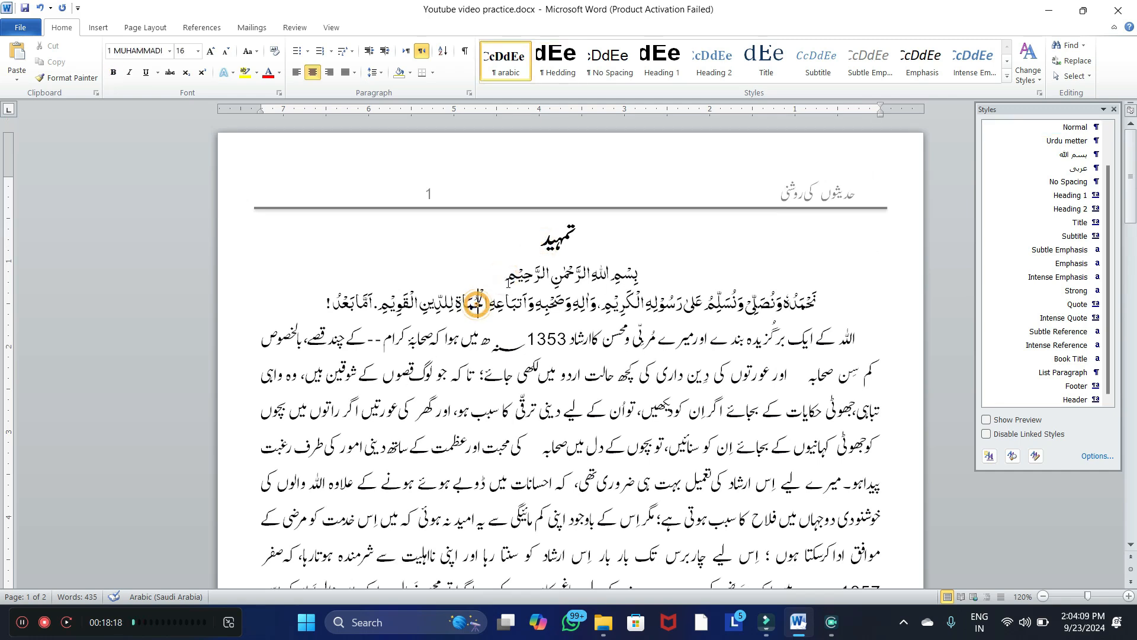
{"action": "scroll", "coordinate": [543, 318], "scroll_direction": "down", "scroll_amount": 3}
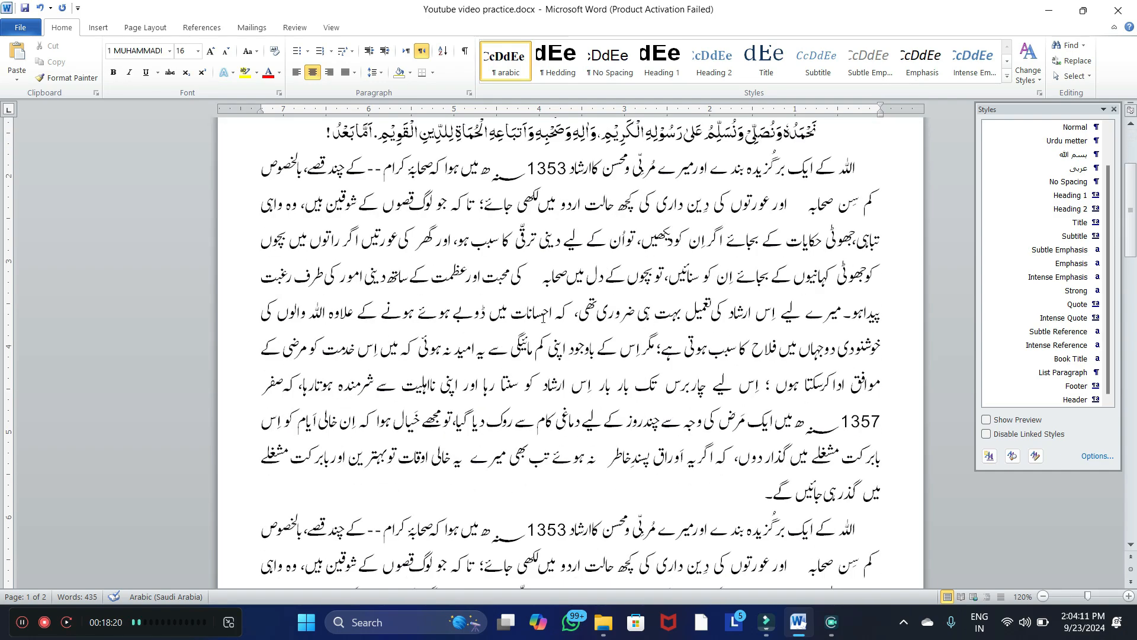
{"action": "scroll", "coordinate": [543, 318], "scroll_direction": "down", "scroll_amount": 2}
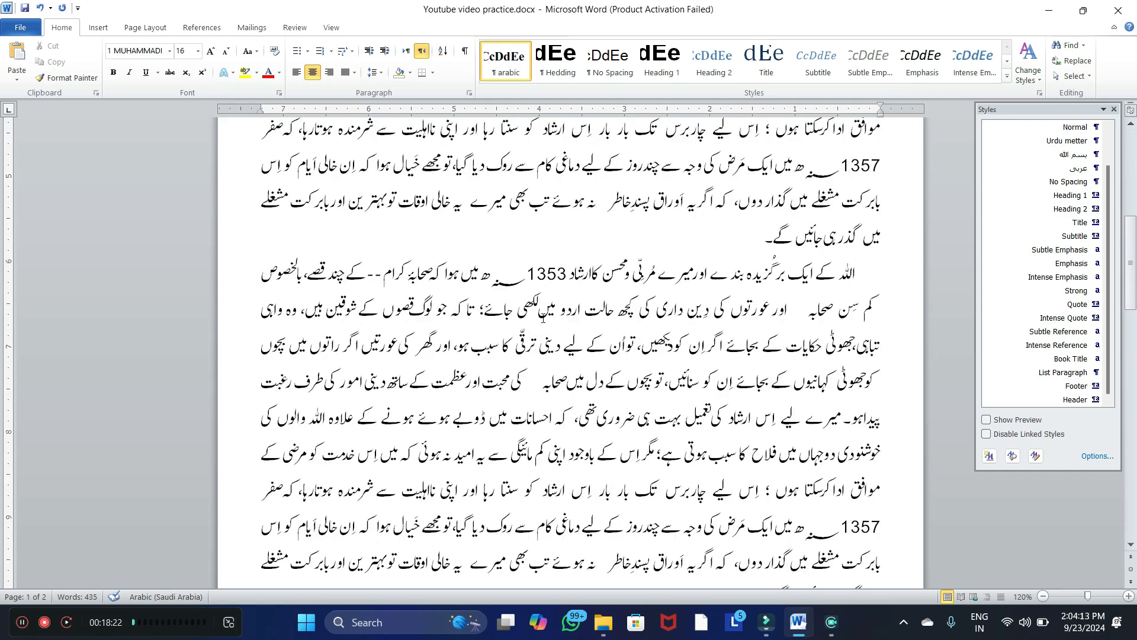
{"action": "scroll", "coordinate": [711, 285], "scroll_direction": "down", "scroll_amount": 2}
{"action": "left_click_drag", "start_coordinate": [857, 187], "coordinate": [599, 364]}
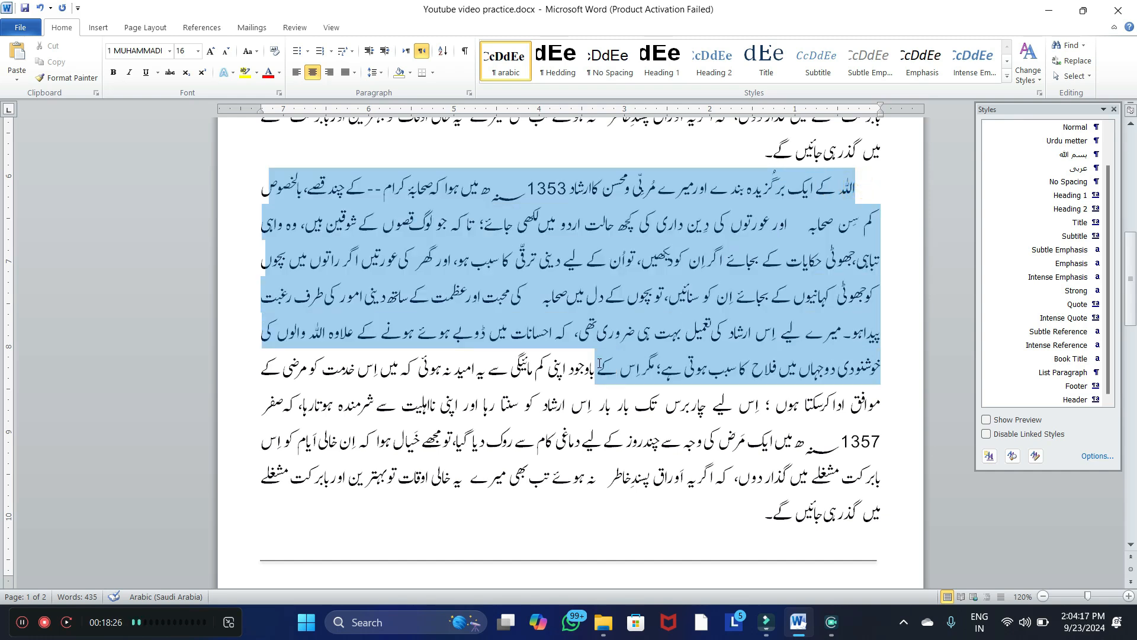
{"action": "left_click_drag", "start_coordinate": [691, 303], "coordinate": [856, 187]}
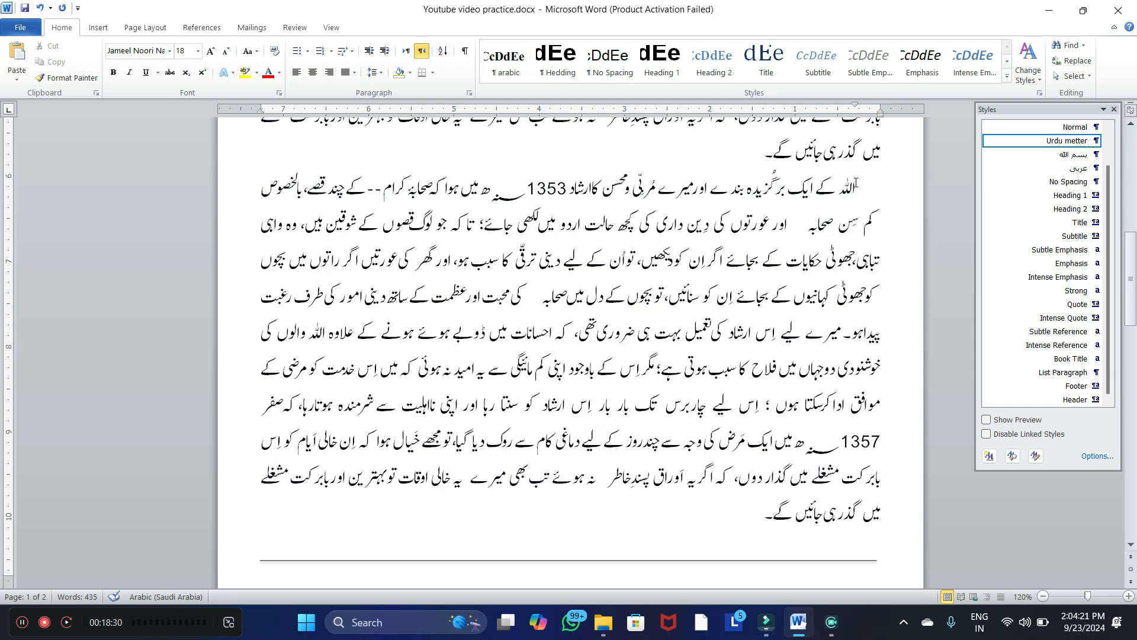
{"action": "scroll", "coordinate": [825, 185], "scroll_direction": "up", "scroll_amount": 5}
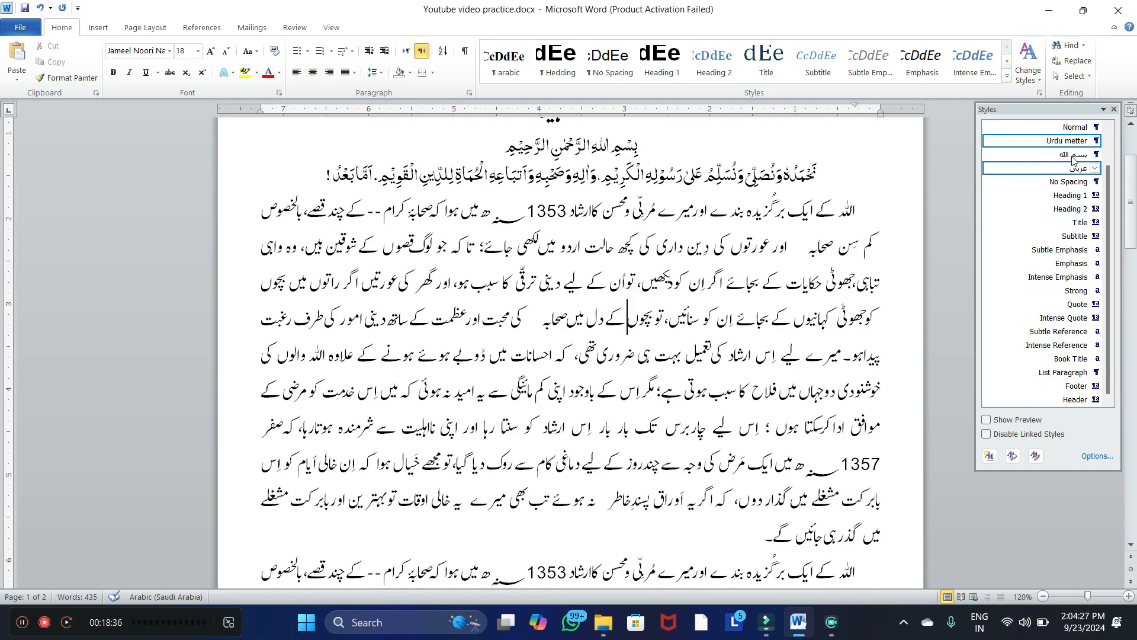
Open the Urdu metter style for modification and keep its font as Jameel Noori Nastaleeq at size 18
{"action": "scroll", "coordinate": [1063, 144], "scroll_direction": "up", "scroll_amount": 1}
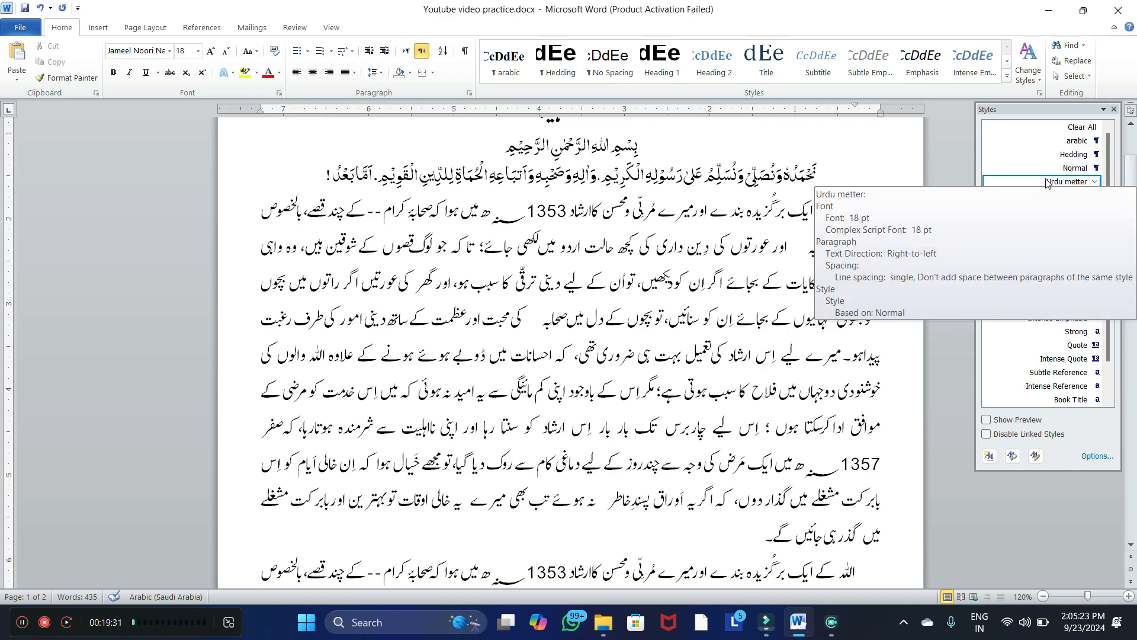
{"action": "left_click", "coordinate": [1095, 181]}
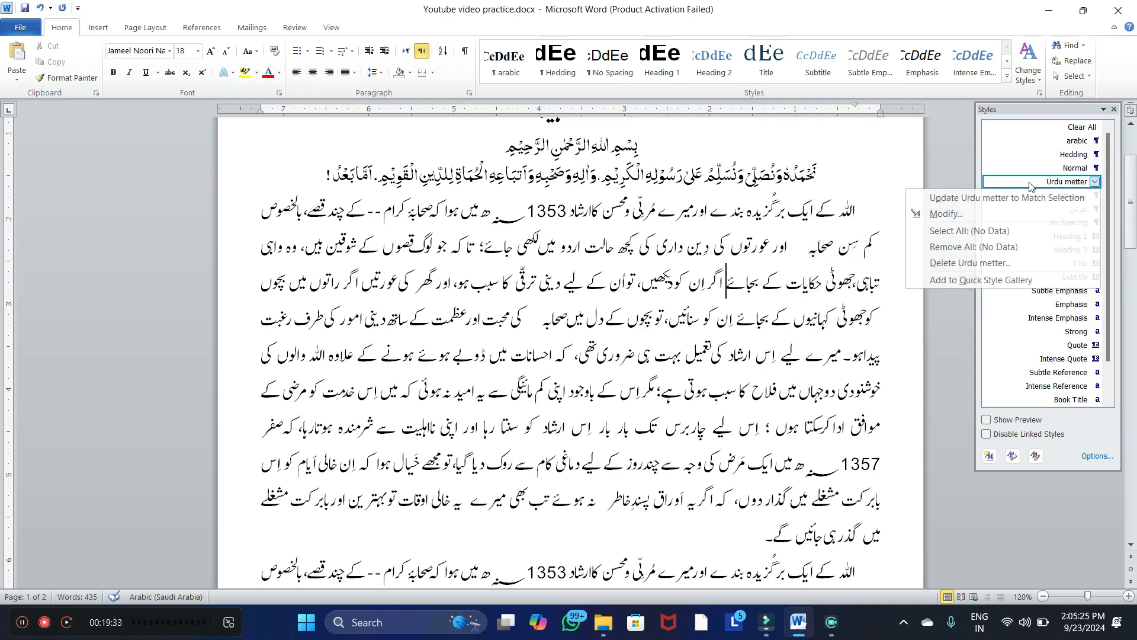
{"action": "left_click", "coordinate": [948, 214]}
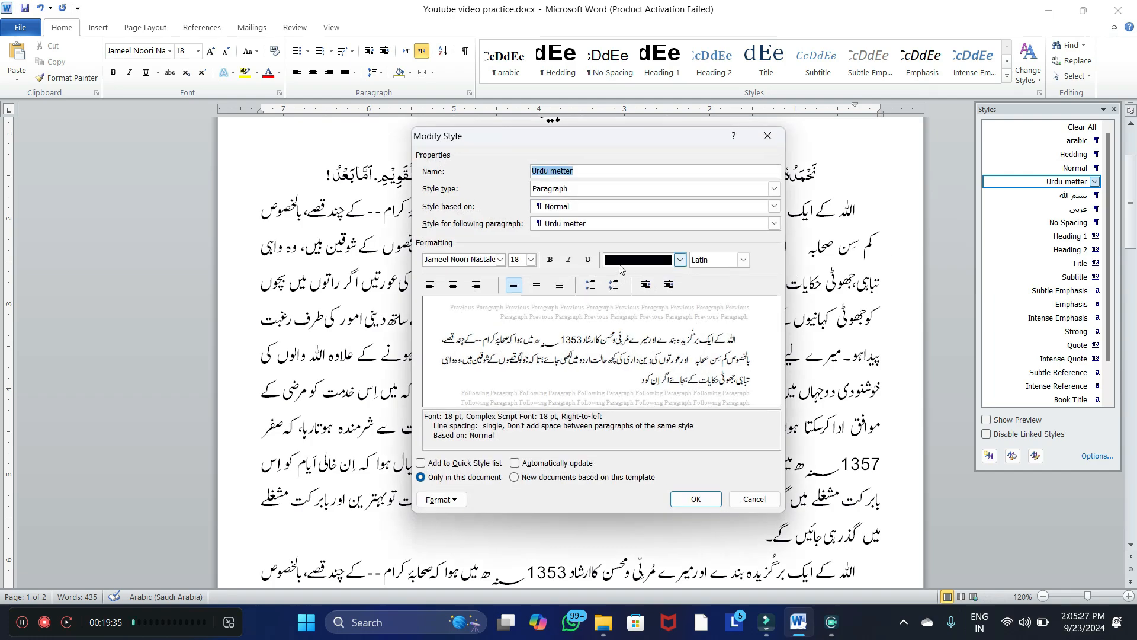
{"action": "left_click", "coordinate": [500, 259]}
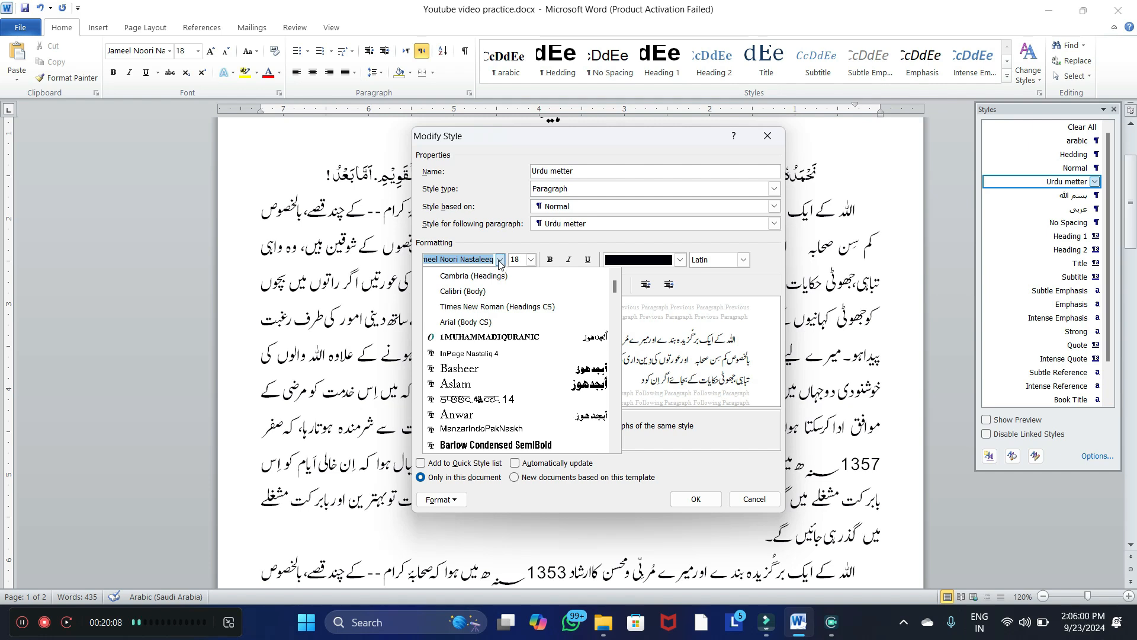
{"action": "left_click", "coordinate": [530, 261]}
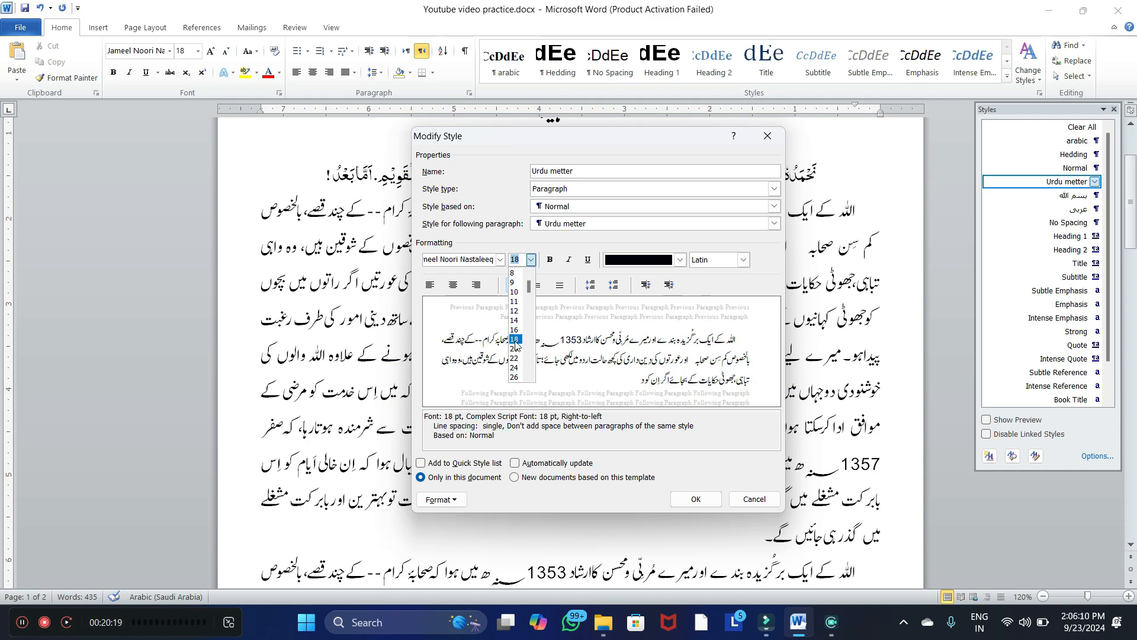
{"action": "left_click", "coordinate": [741, 272]}
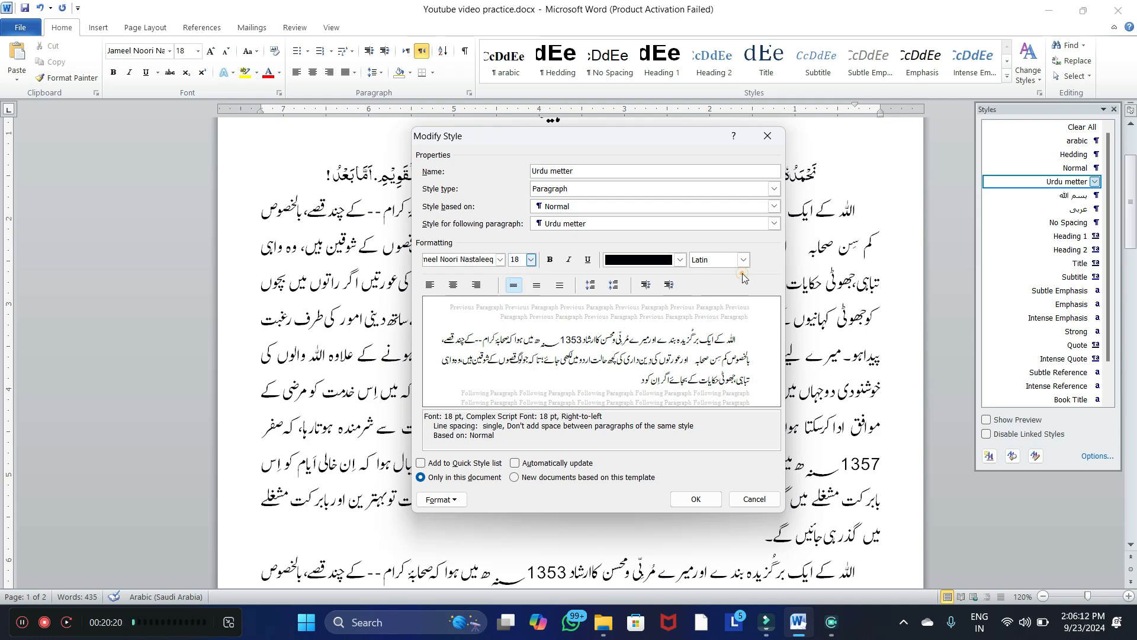